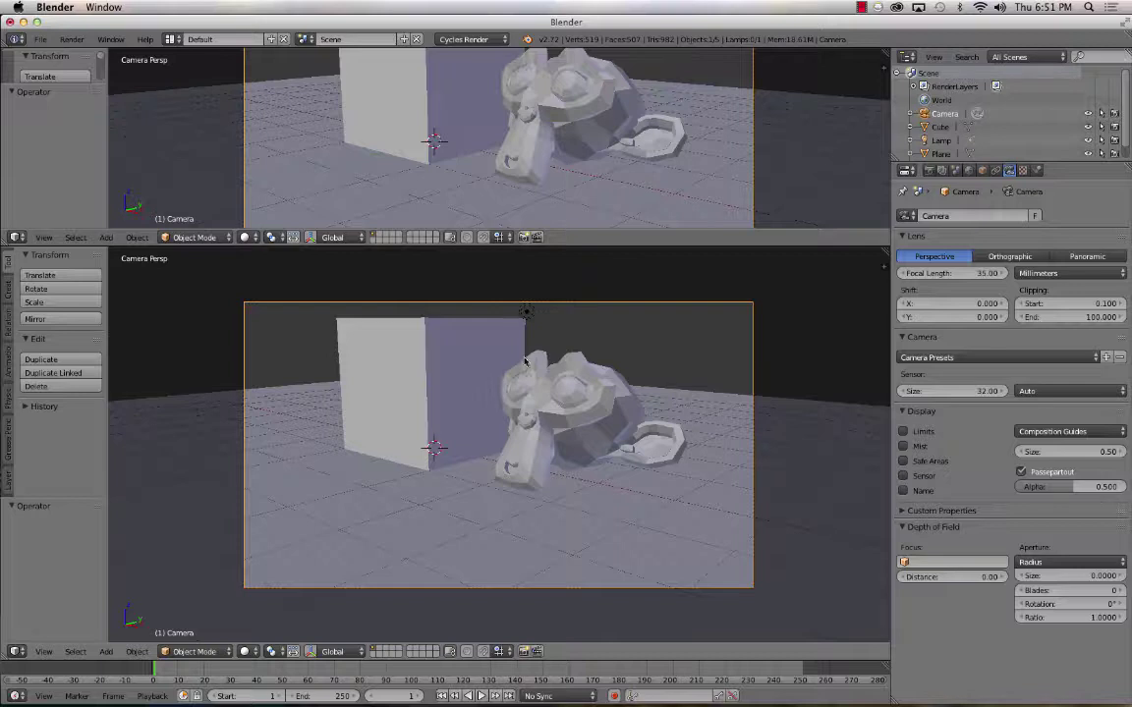
Select the lamp, set the current frame to 250, and switch the upper 3D view to the Graph Editor.
{"action": "right_click", "coordinate": [527, 312]}
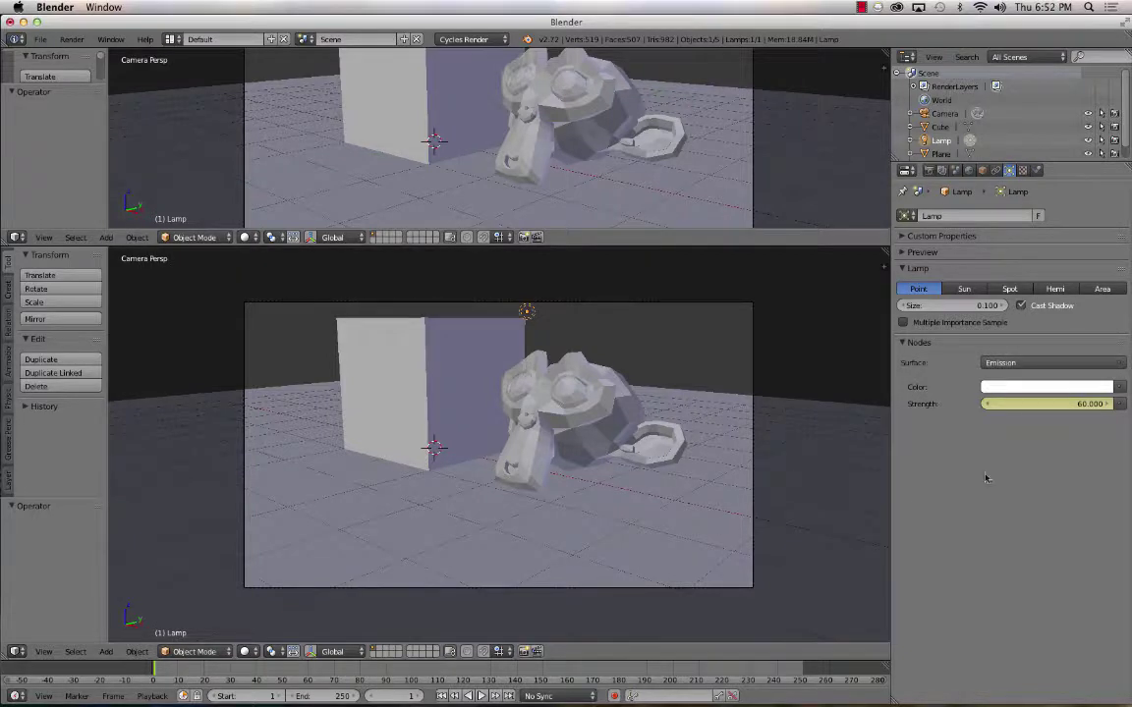
{"action": "left_click", "coordinate": [804, 670]}
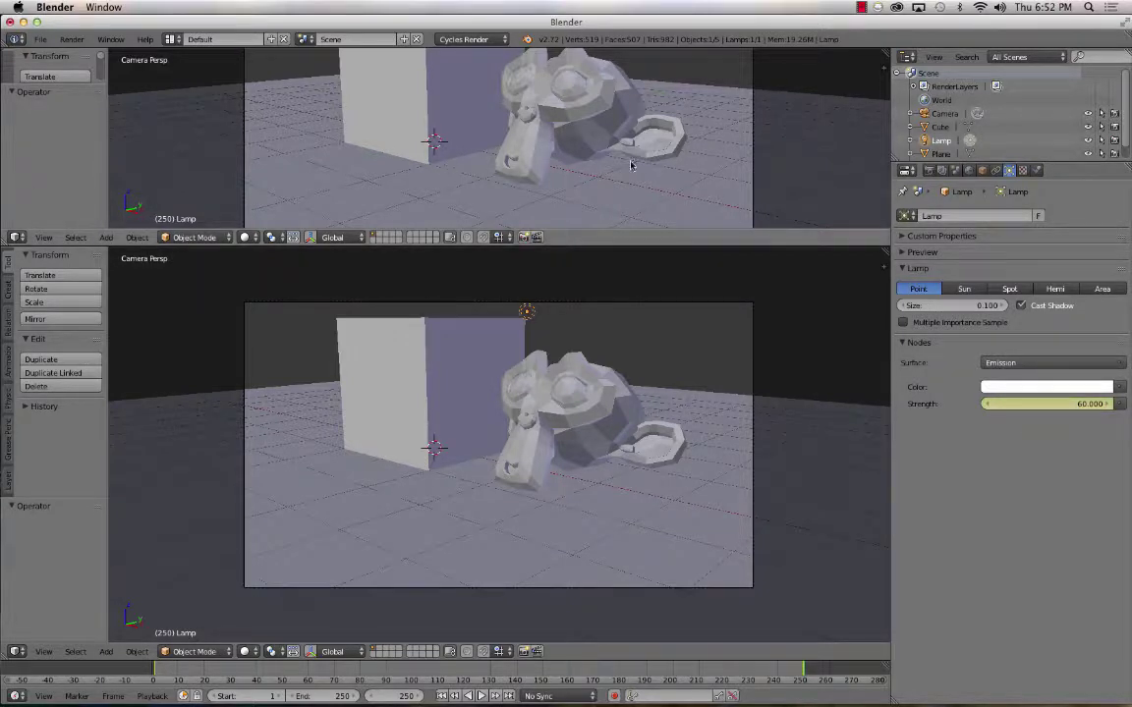
{"action": "left_click", "coordinate": [16, 237]}
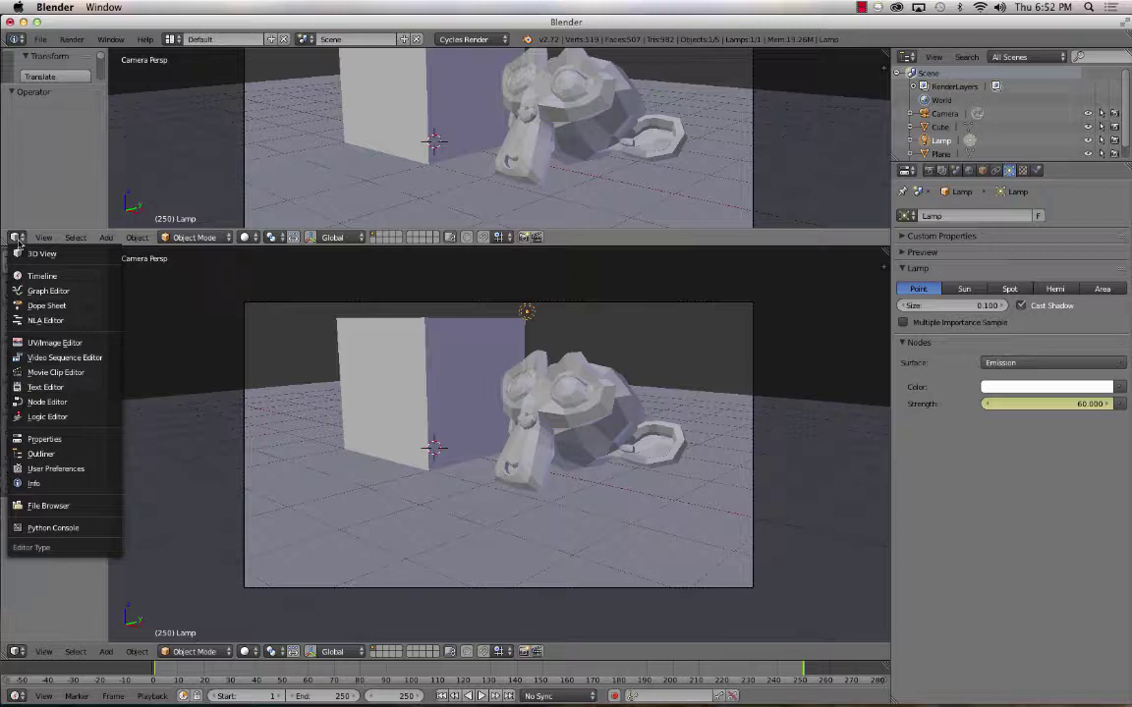
{"action": "left_click", "coordinate": [83, 289]}
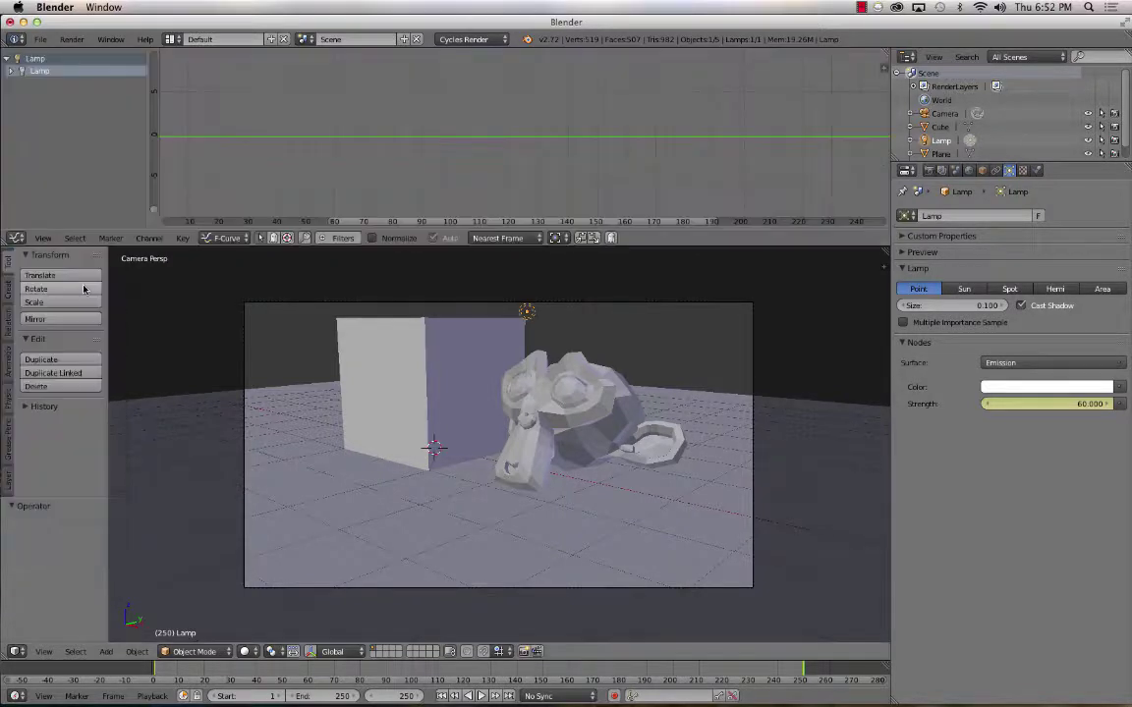
Expand the lamp's Shader Nodetree channels and frame the Default Value (Strength) curve, briefly hiding and reshowing it.
{"action": "left_click", "coordinate": [11, 71]}
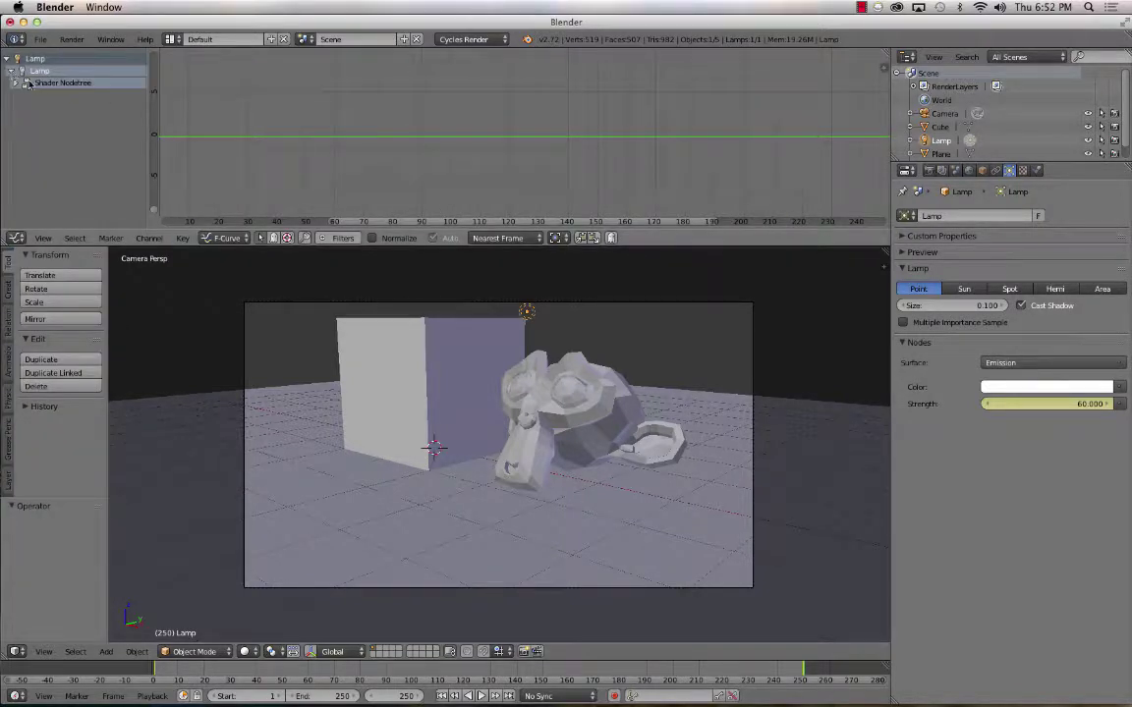
{"action": "left_click", "coordinate": [17, 83]}
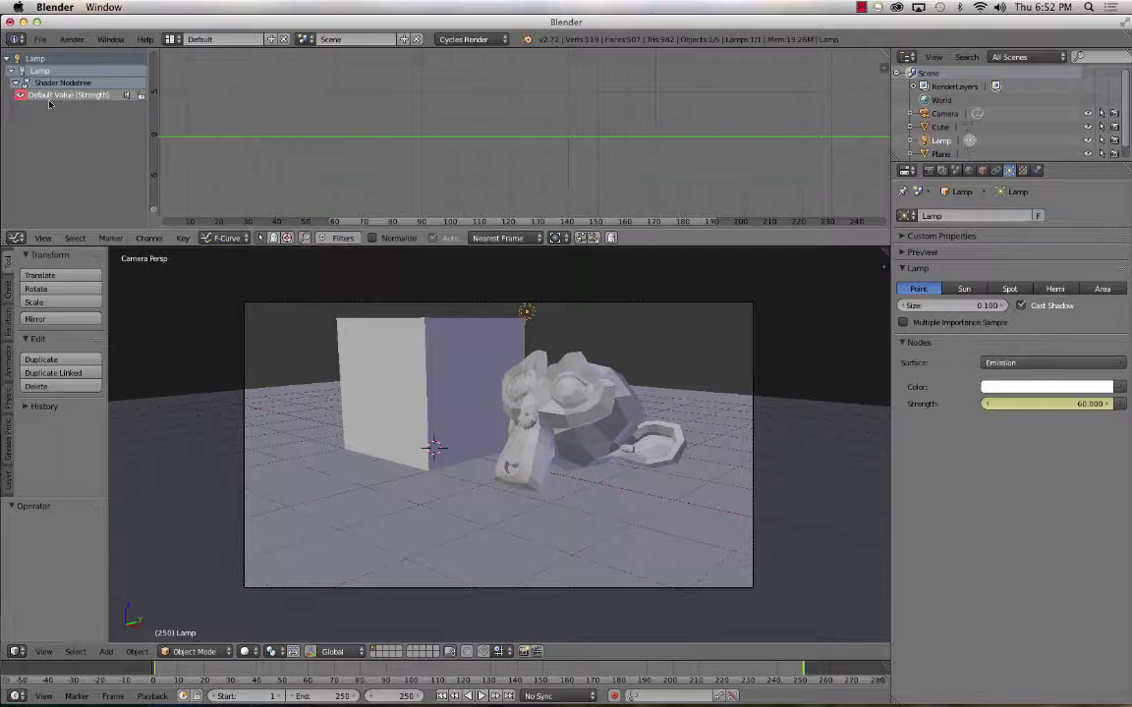
{"action": "key", "text": "Home"}
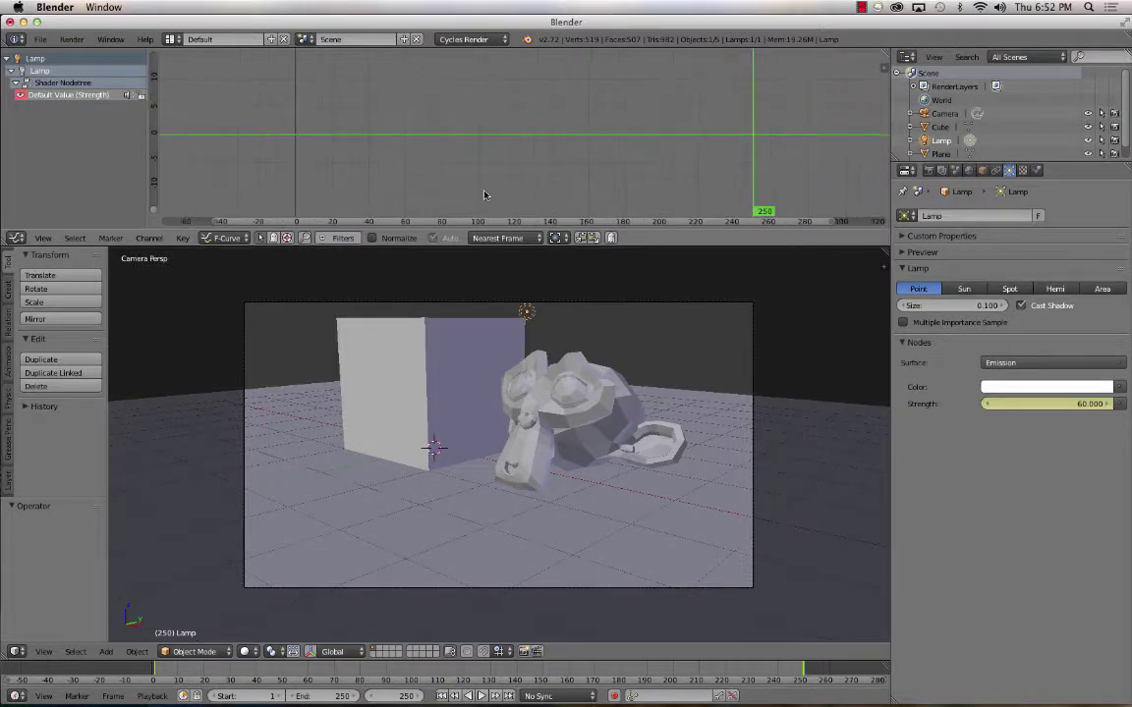
{"action": "scroll", "coordinate": [484, 194], "scroll_direction": "down", "scroll_amount": 5}
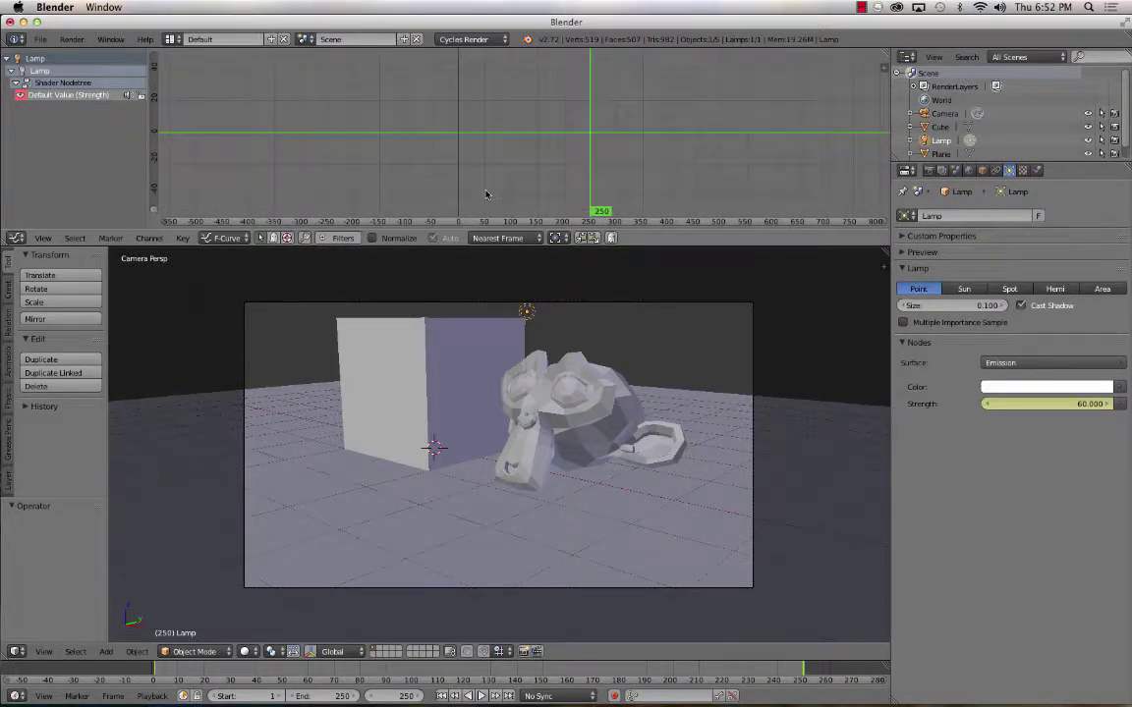
{"action": "key", "text": "Home"}
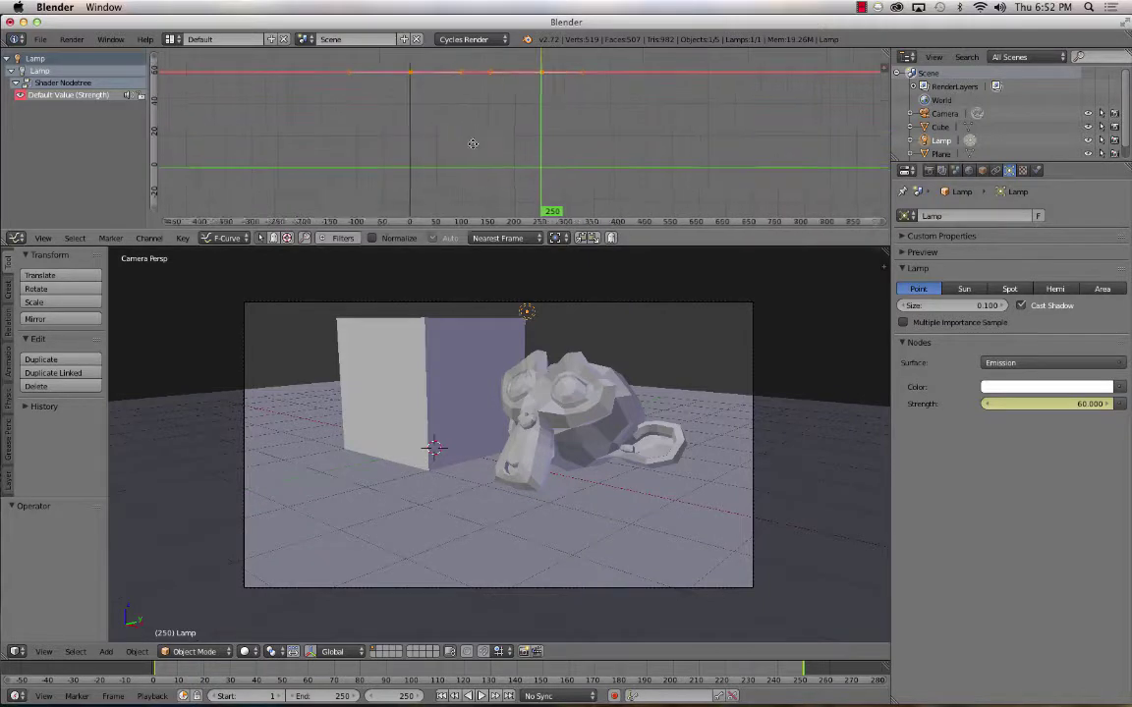
{"action": "key", "text": "KP_Decimal"}
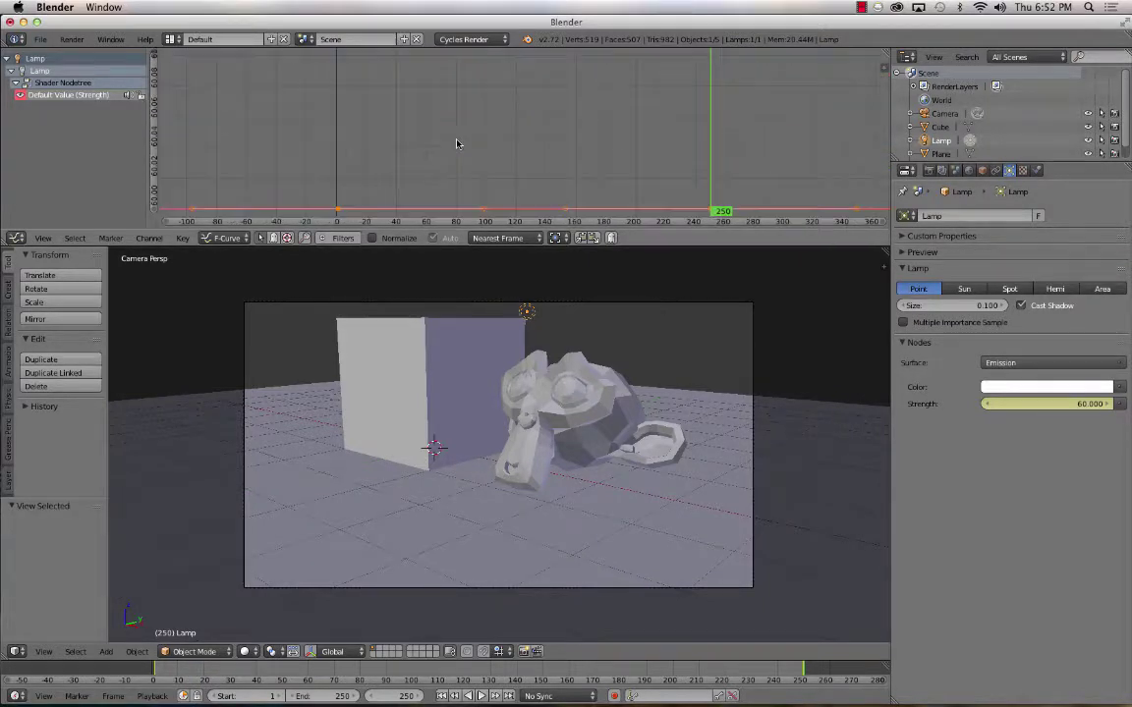
{"action": "scroll", "coordinate": [542, 189], "scroll_direction": "down", "scroll_amount": 1}
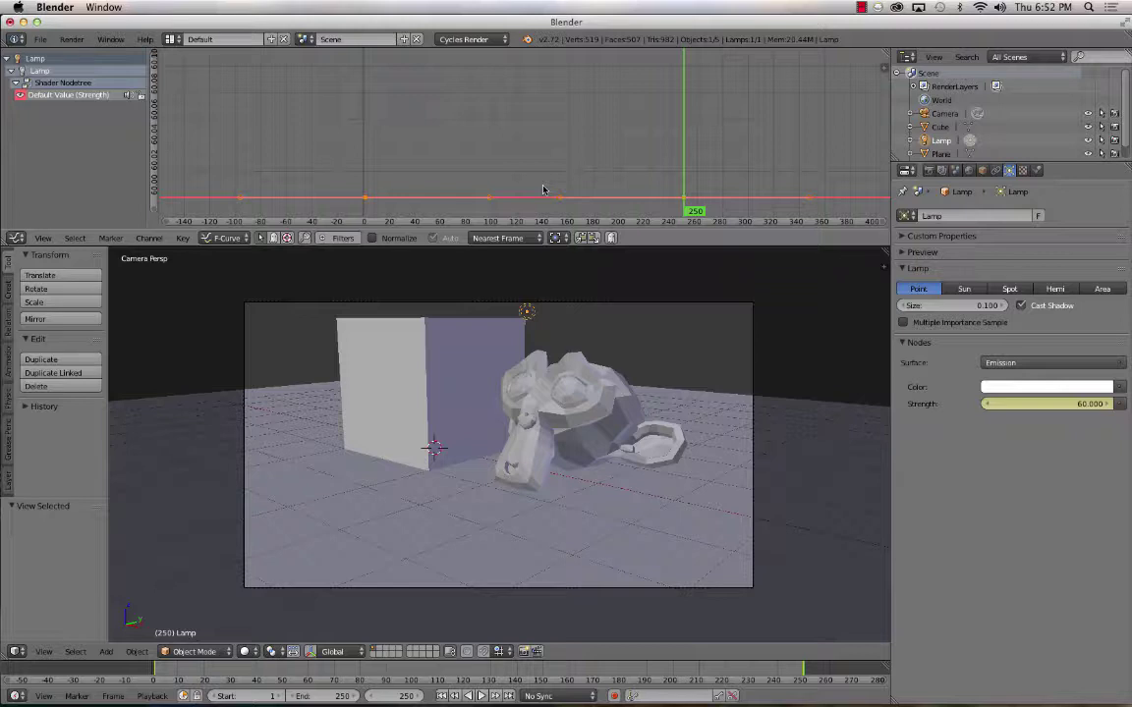
{"action": "middle_click_drag", "start_coordinate": [509, 199], "coordinate": [540, 161]}
{"action": "scroll", "coordinate": [474, 130], "scroll_direction": "up", "scroll_amount": 3}
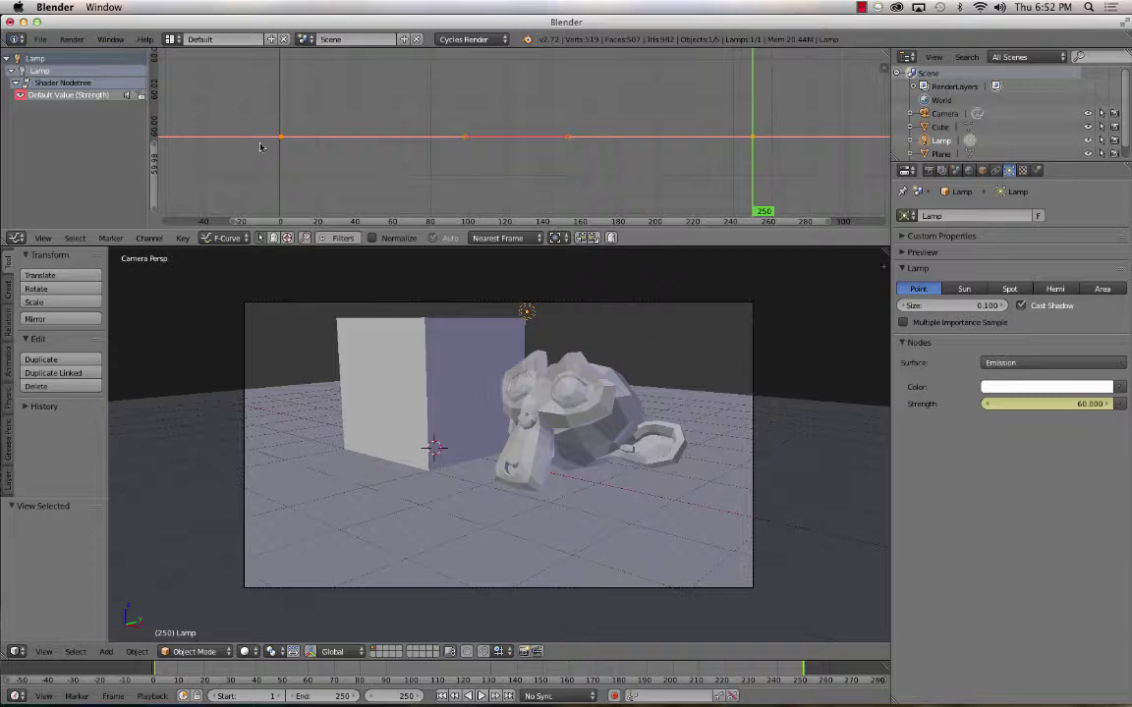
{"action": "left_click", "coordinate": [19, 95]}
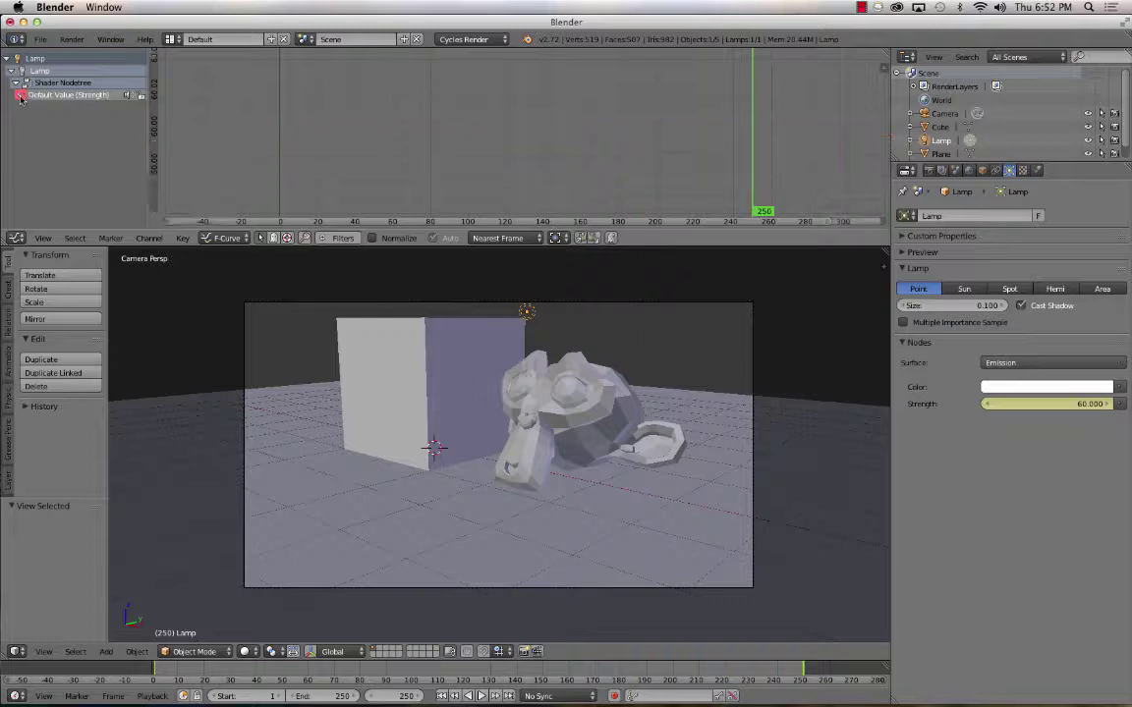
{"action": "left_click", "coordinate": [19, 96]}
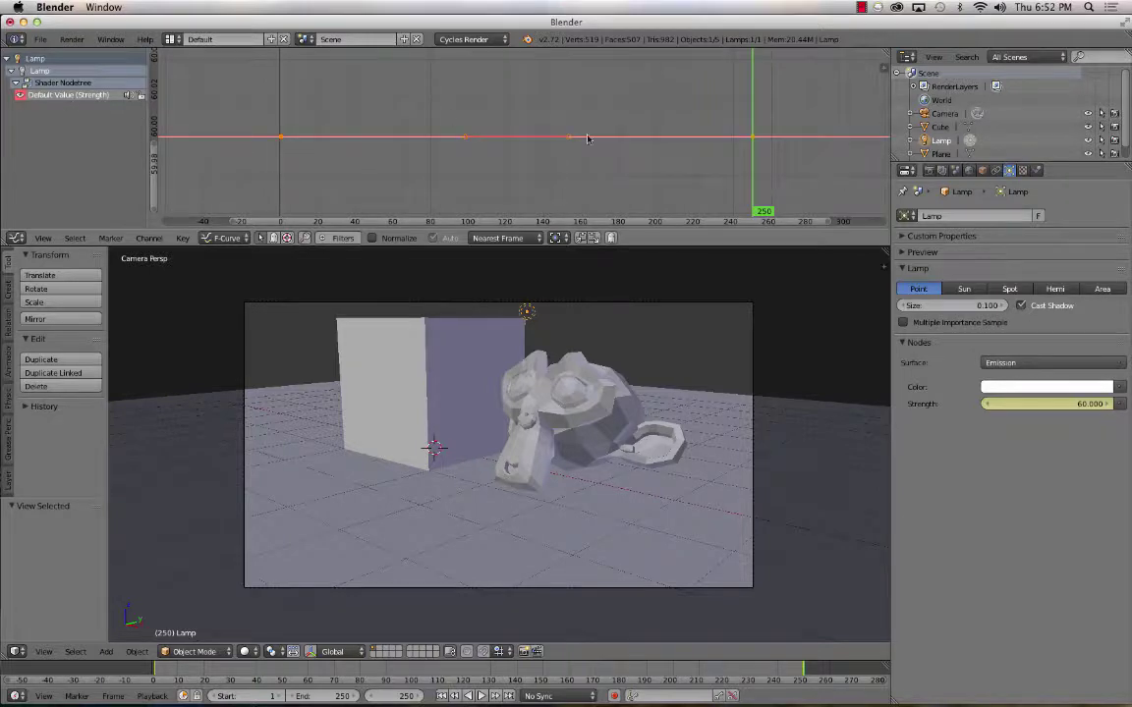
Show the curve's properties and add a Noise modifier to the lamp's Strength F-curve.
{"action": "key", "text": "n"}
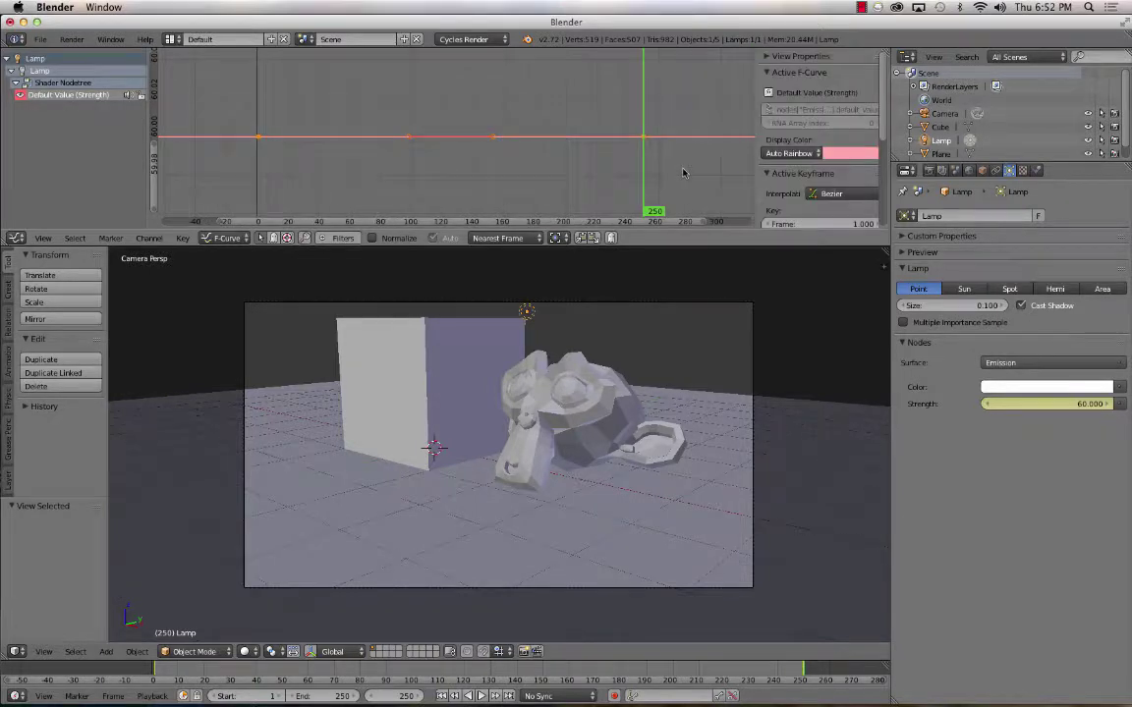
{"action": "scroll", "coordinate": [801, 141], "scroll_direction": "down", "scroll_amount": 5}
{"action": "scroll", "coordinate": [800, 141], "scroll_direction": "down", "scroll_amount": 2}
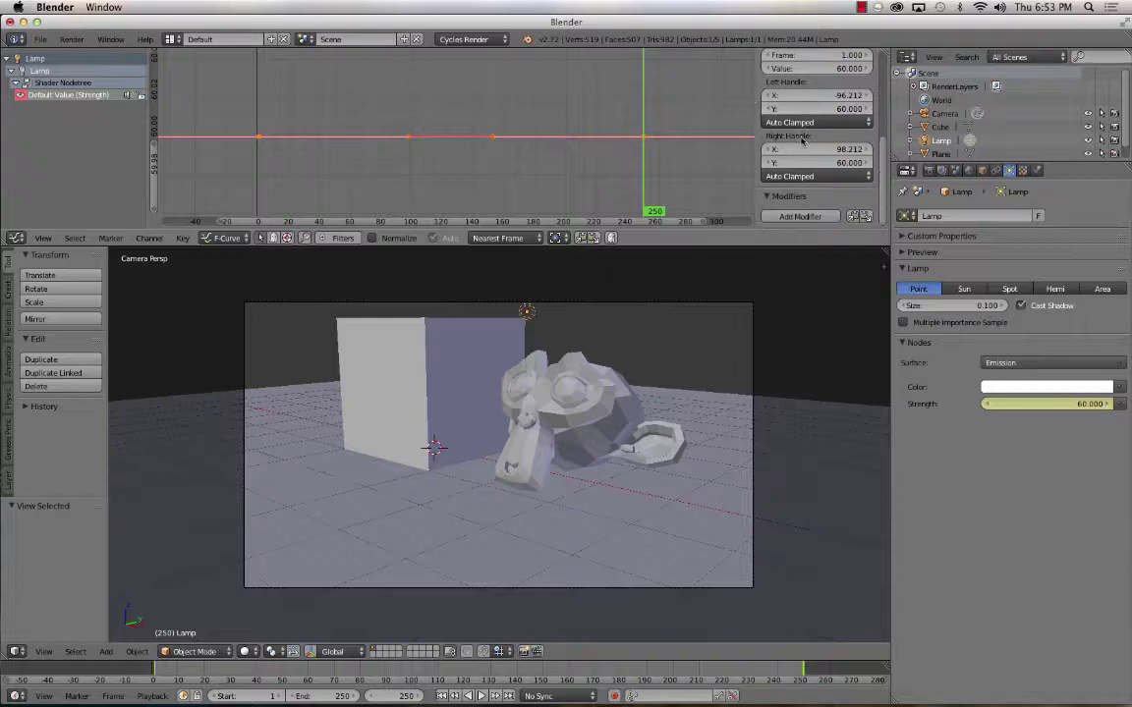
{"action": "left_click", "coordinate": [787, 217]}
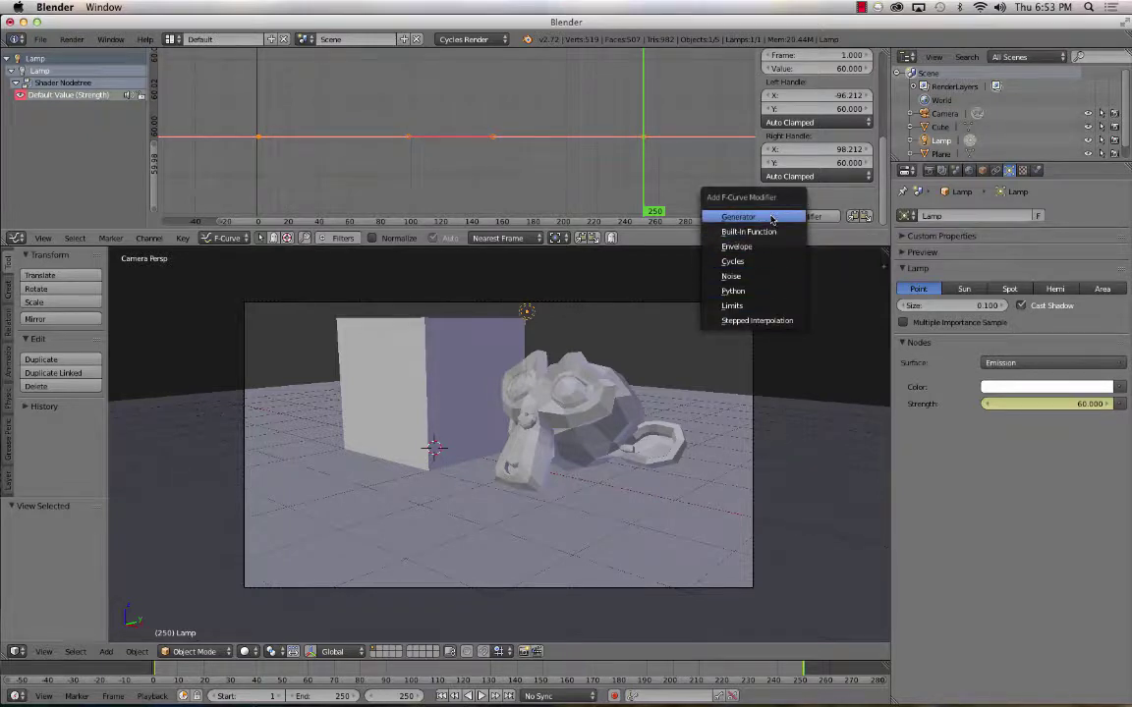
{"action": "left_click", "coordinate": [760, 279]}
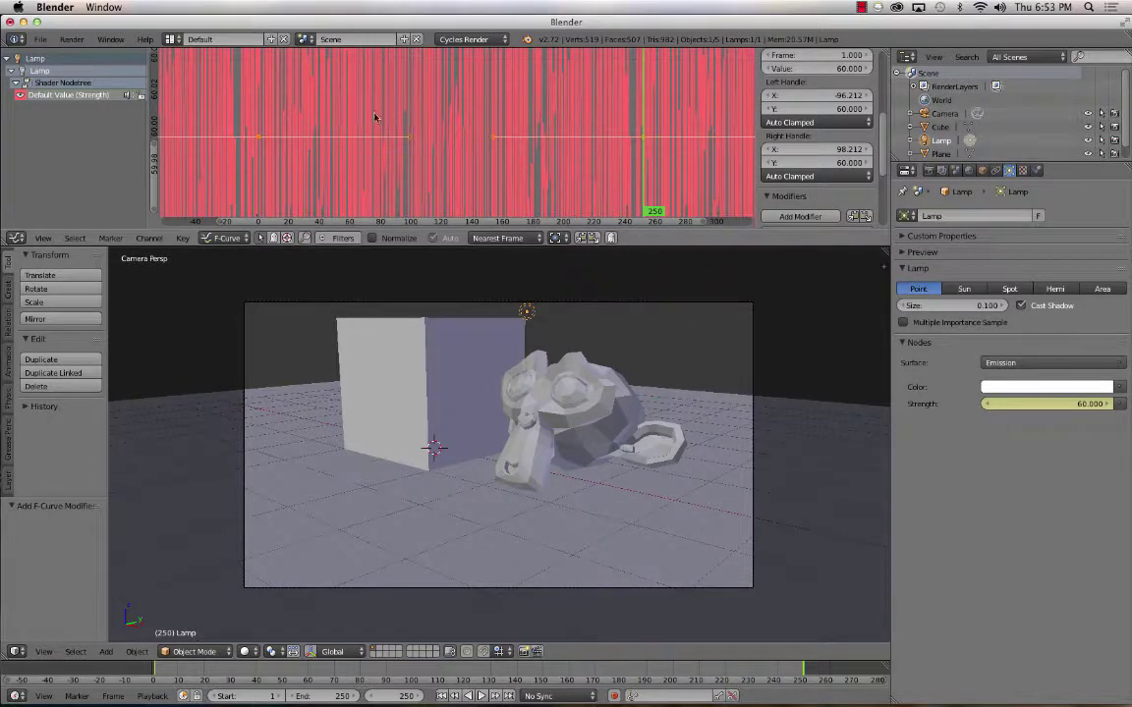
{"action": "scroll", "coordinate": [375, 116], "scroll_direction": "down", "scroll_amount": 3}
{"action": "scroll", "coordinate": [374, 116], "scroll_direction": "down", "scroll_amount": 8}
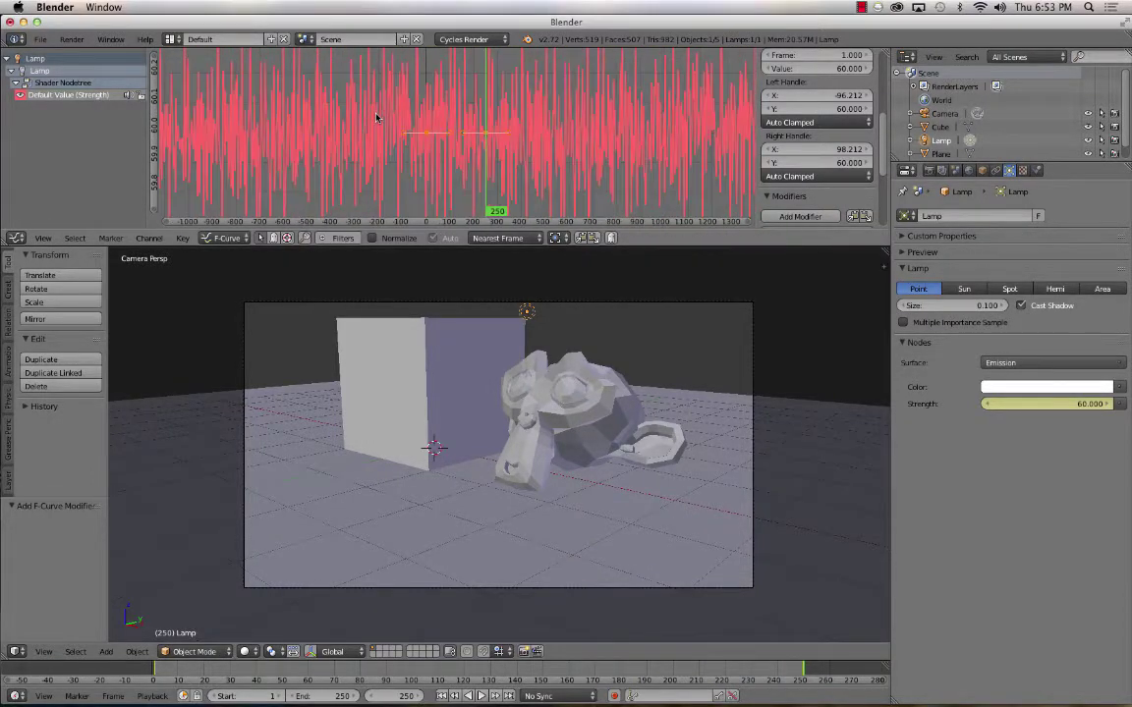
{"action": "scroll", "coordinate": [376, 118], "scroll_direction": "down", "scroll_amount": 2}
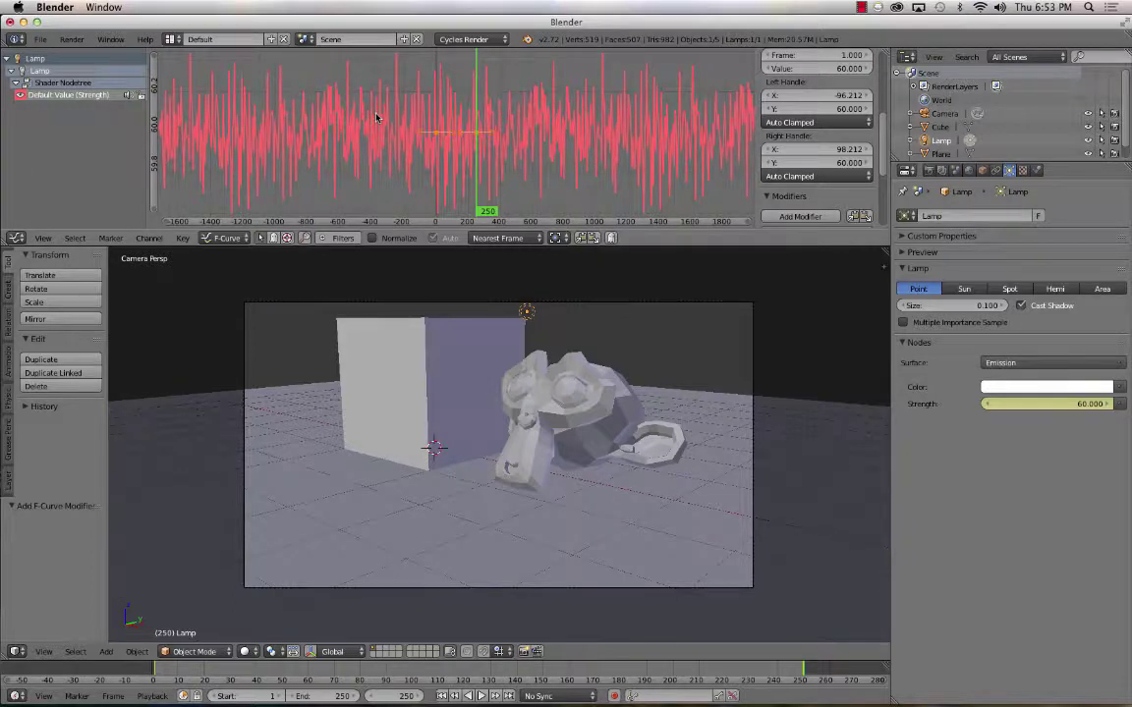
Enlarge the Graph Editor downward so the Noise modifier's settings fit in view.
{"action": "scroll", "coordinate": [830, 165], "scroll_direction": "down", "scroll_amount": 5}
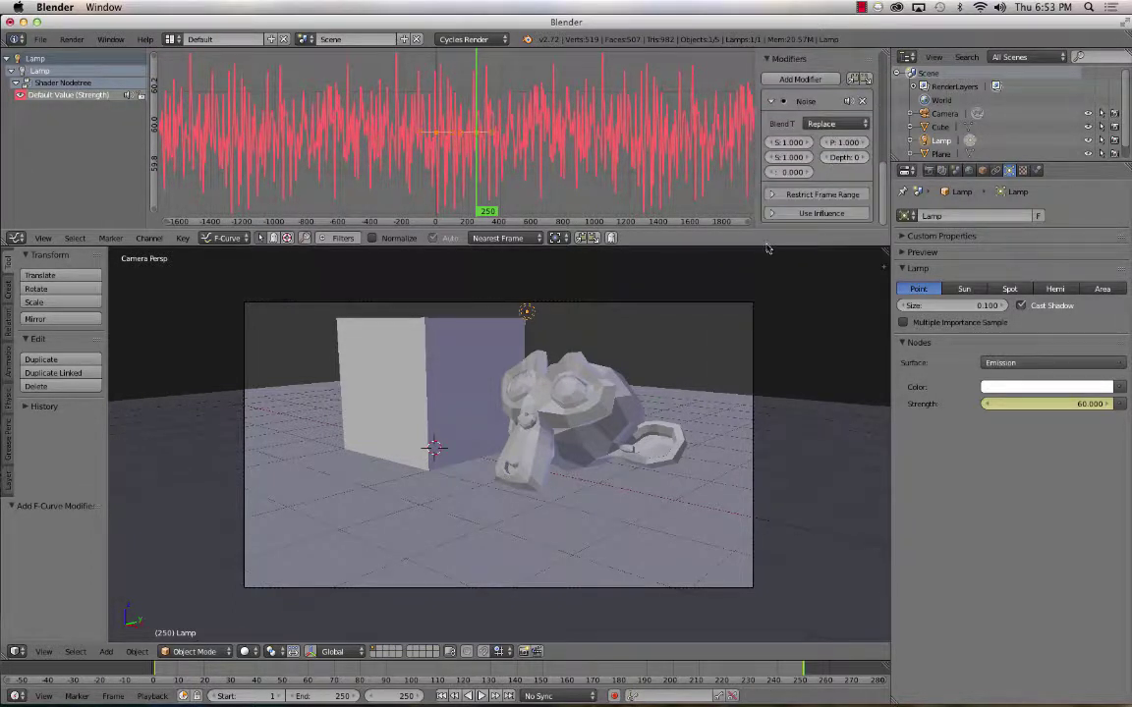
{"action": "left_click_drag", "start_coordinate": [767, 249], "coordinate": [767, 392]}
{"action": "scroll", "coordinate": [801, 284], "scroll_direction": "up", "scroll_amount": 3}
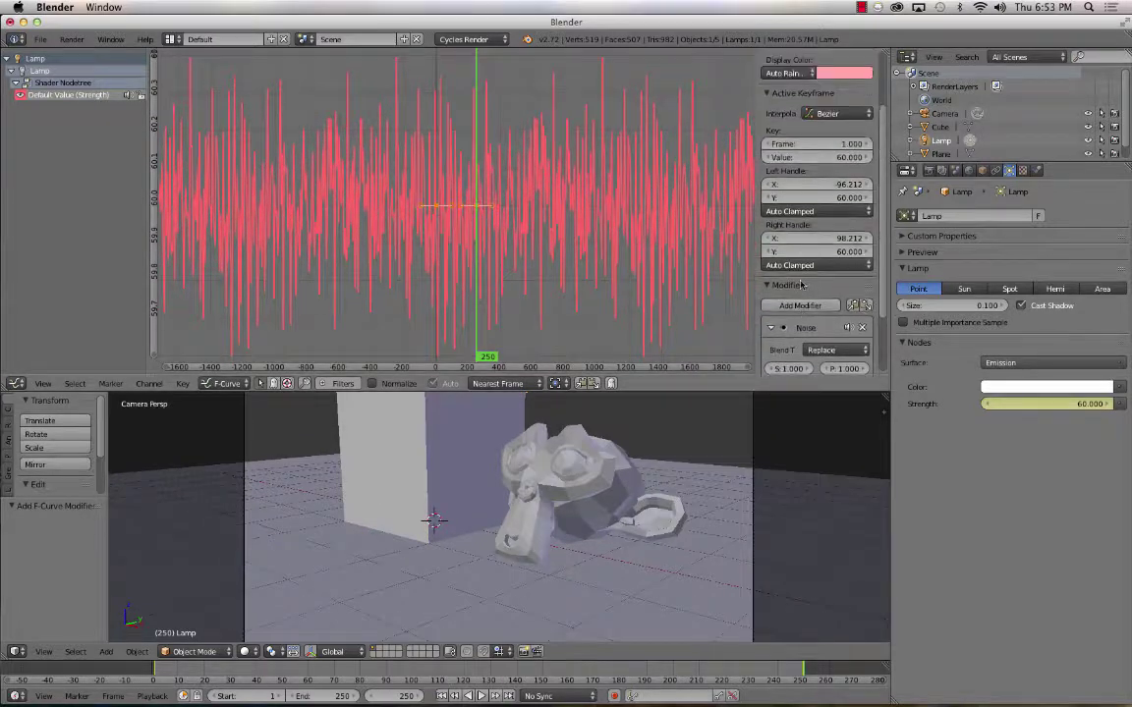
{"action": "scroll", "coordinate": [801, 284], "scroll_direction": "down", "scroll_amount": 3}
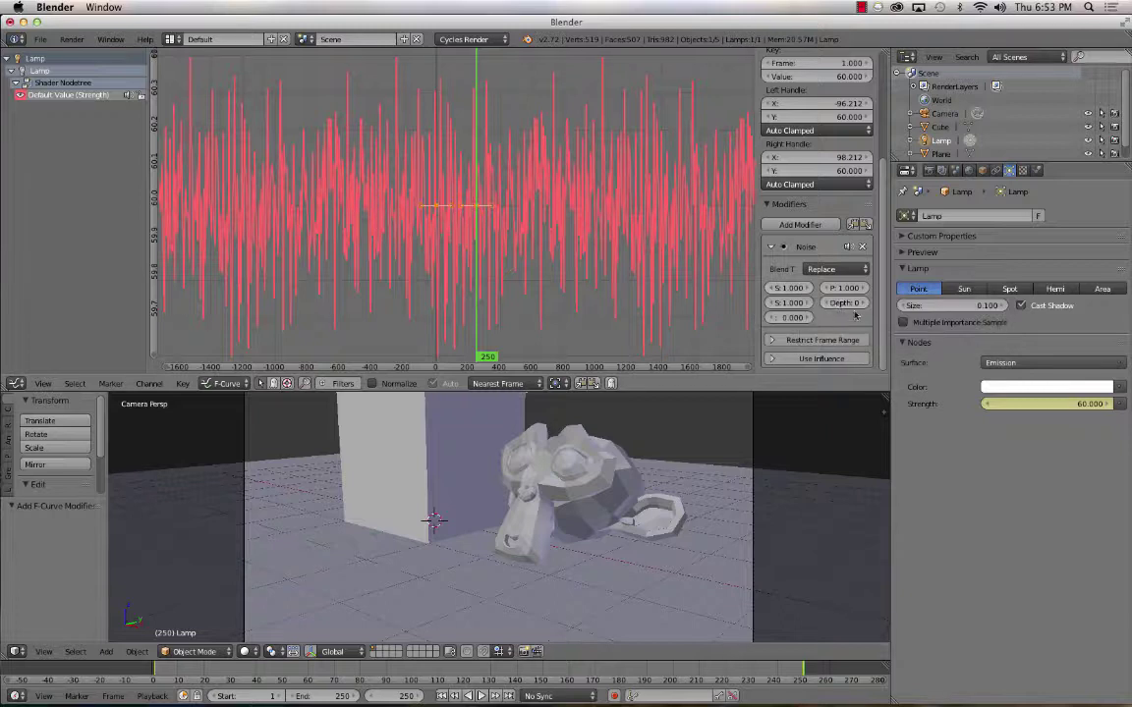
{"action": "scroll", "coordinate": [772, 359], "scroll_direction": "down", "scroll_amount": 1}
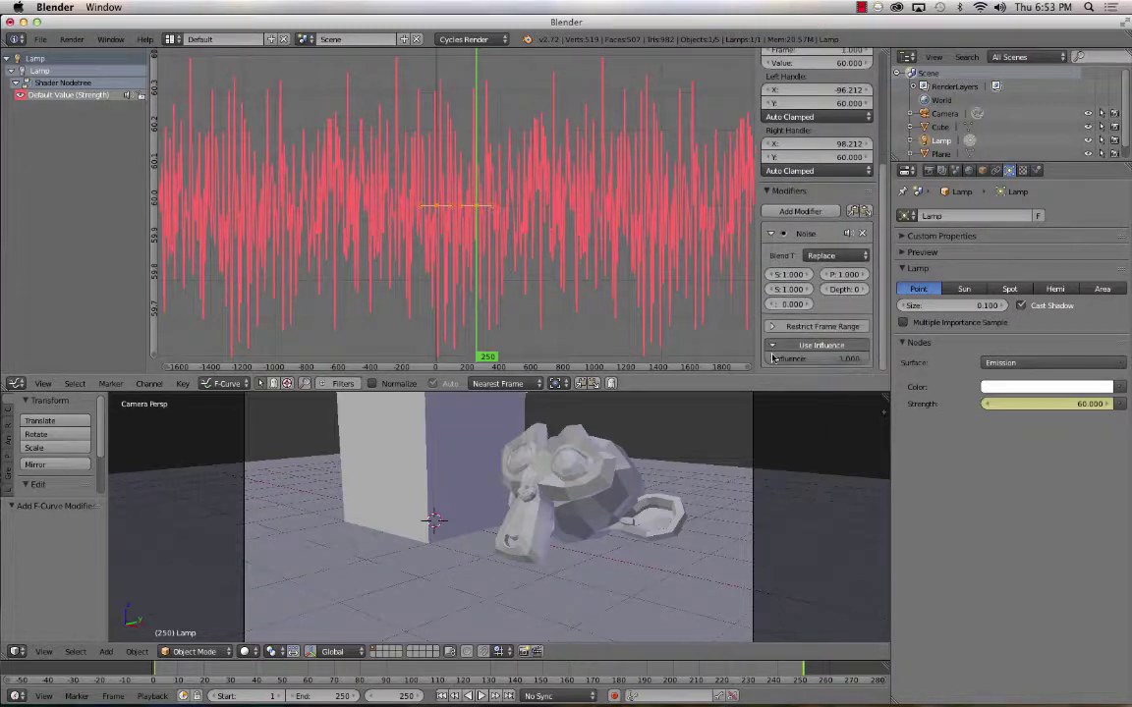
Restrict the Noise modifier's frame range to start at frame 1 and end at frame 250.
{"action": "left_click", "coordinate": [772, 326]}
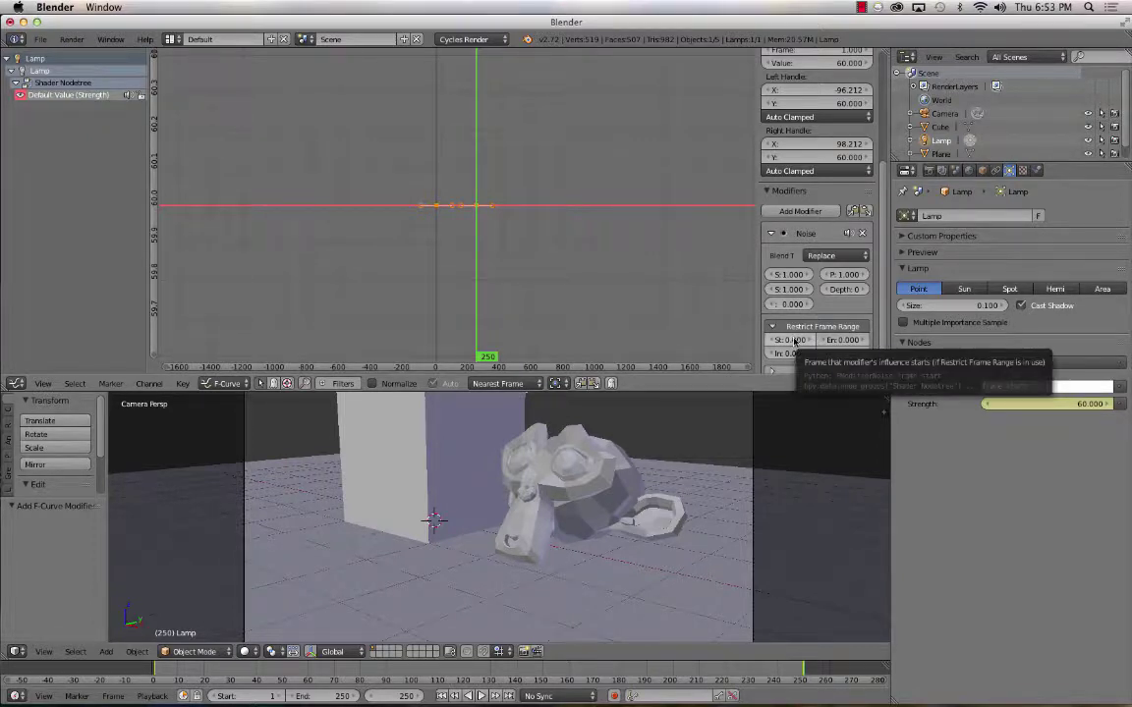
{"action": "left_click", "coordinate": [795, 341]}
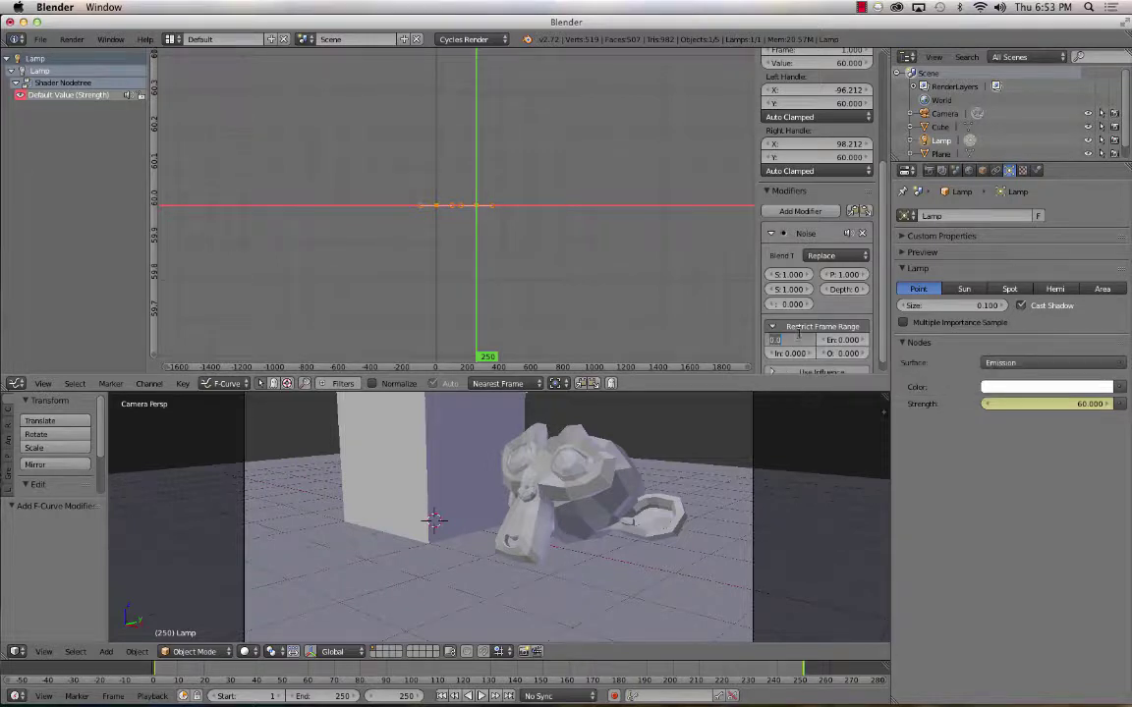
{"action": "type", "text": "1"}
{"action": "key", "text": "Return"}
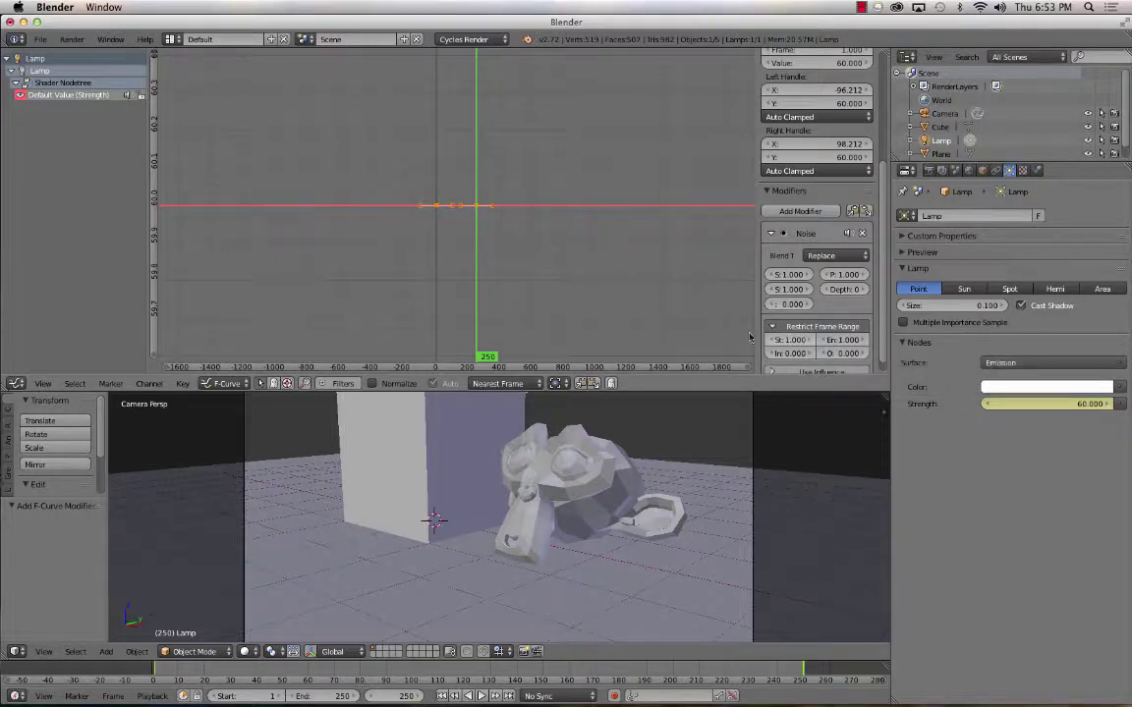
{"action": "left_click", "coordinate": [841, 340]}
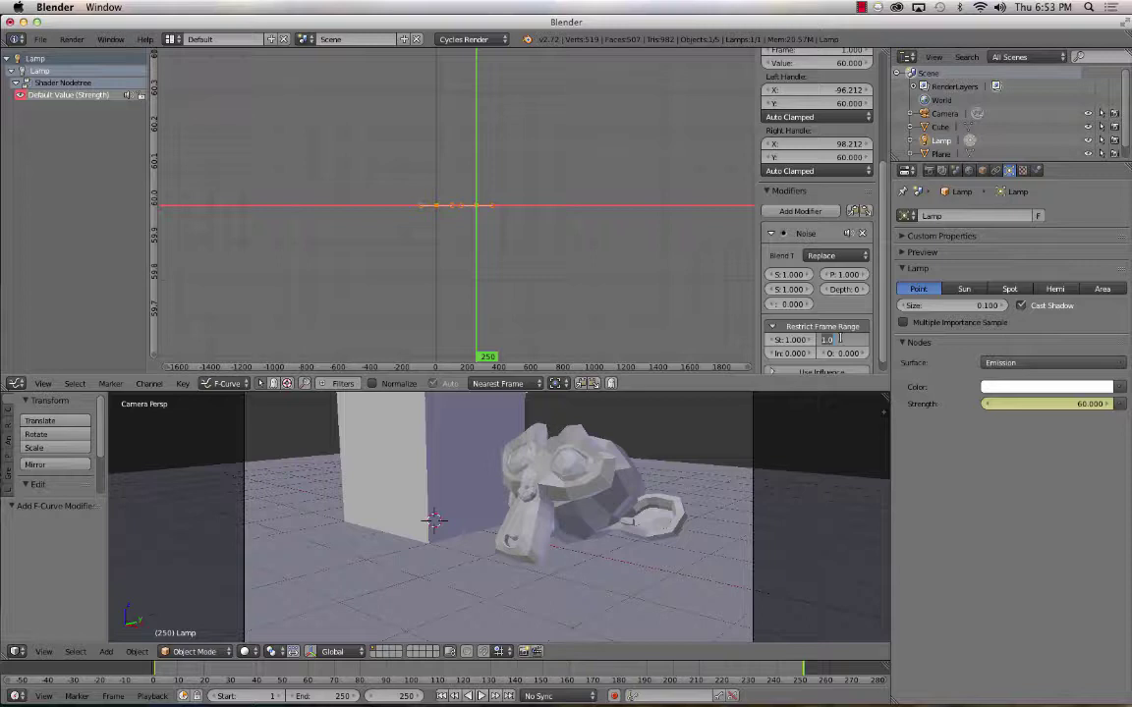
{"action": "type", "text": "250"}
{"action": "key", "text": "Return"}
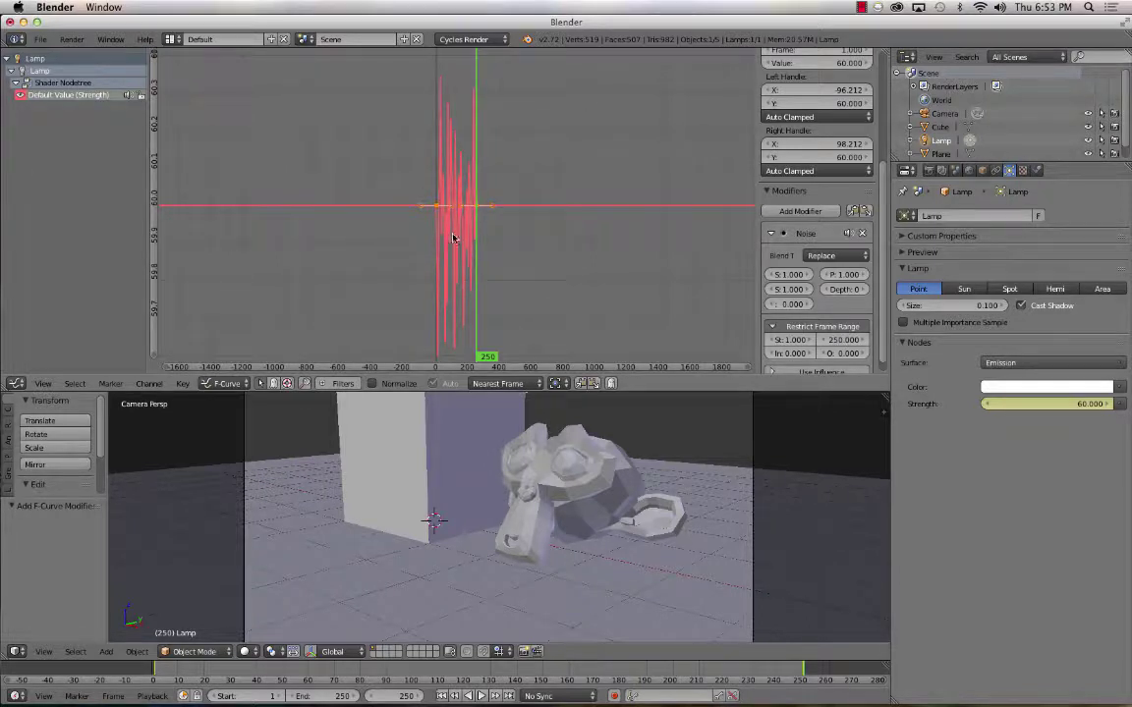
Frame the noisy Strength curve over its full frame range and check the Noise modifier's blend types, keeping Replace.
{"action": "key", "text": "Home"}
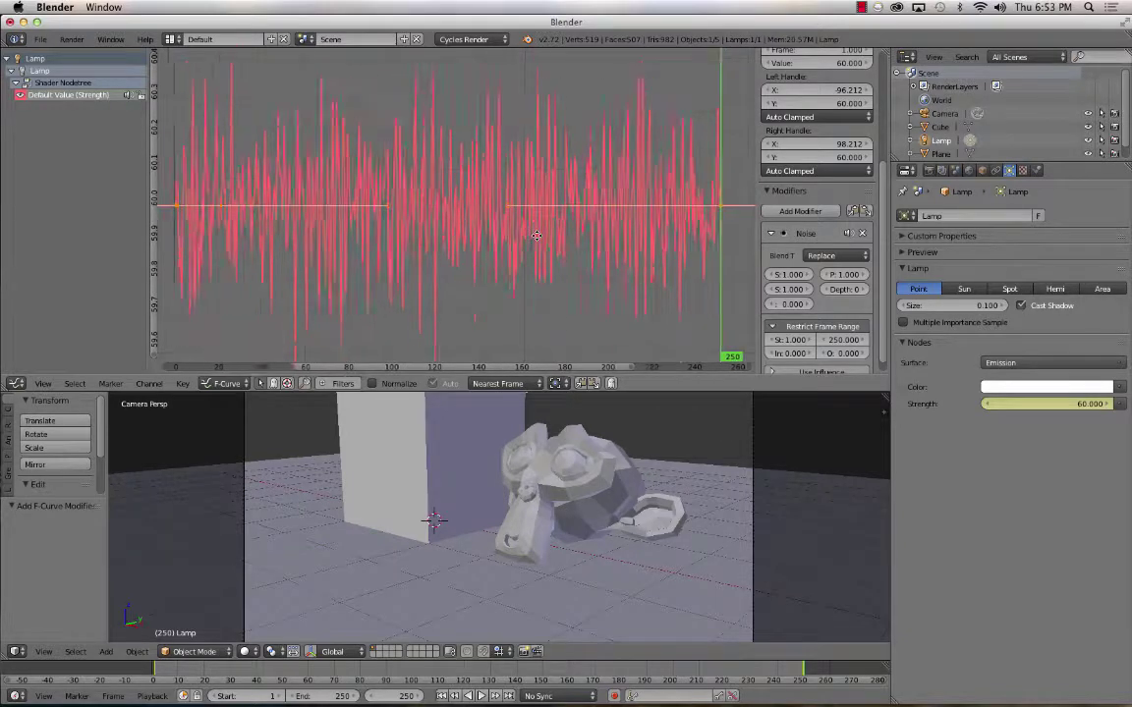
{"action": "scroll", "coordinate": [537, 236], "scroll_direction": "down", "scroll_amount": 2}
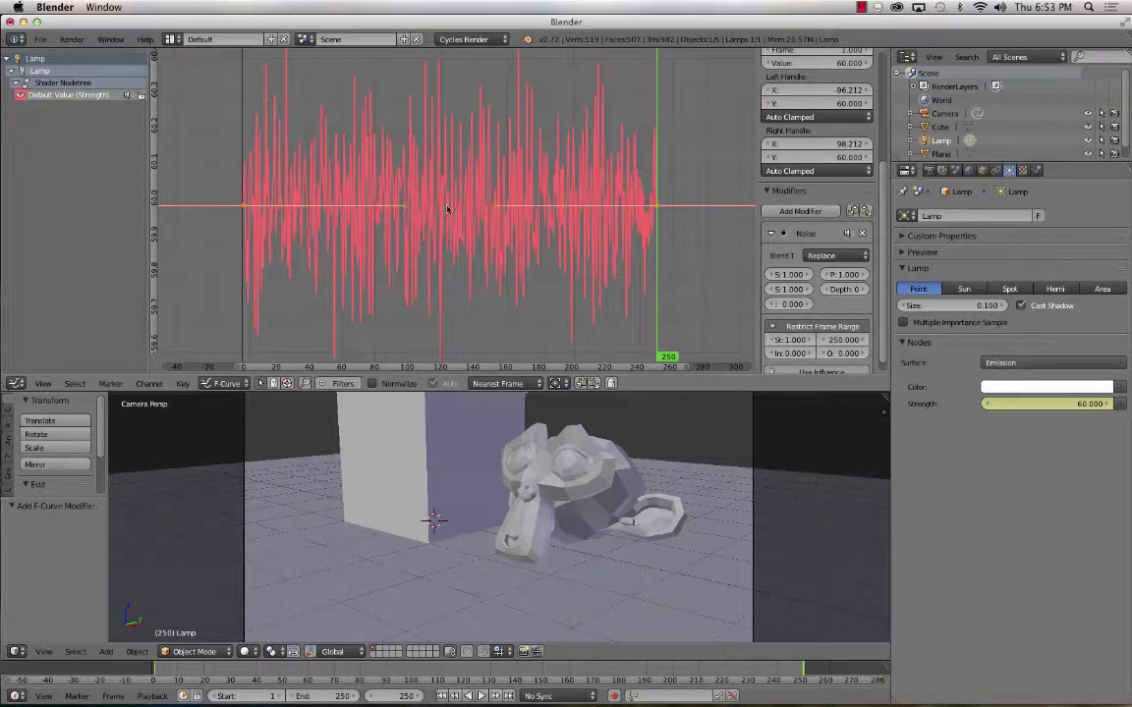
{"action": "scroll", "coordinate": [470, 177], "scroll_direction": "up", "scroll_amount": 3}
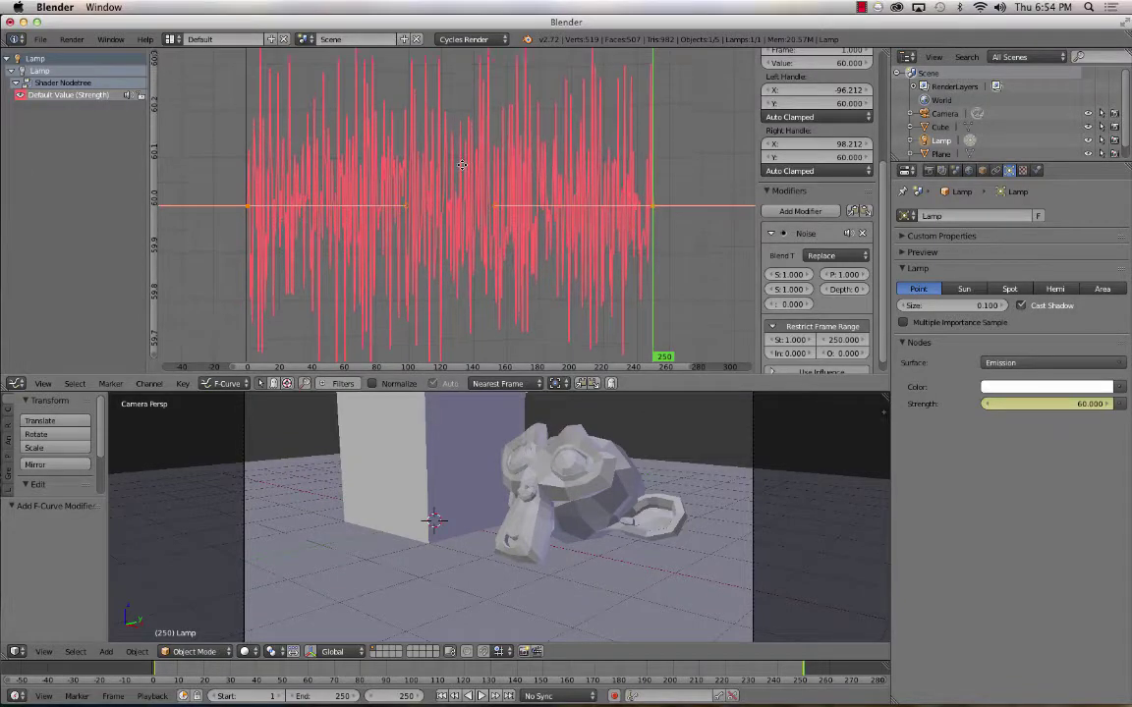
{"action": "scroll", "coordinate": [472, 167], "scroll_direction": "down", "scroll_amount": 3}
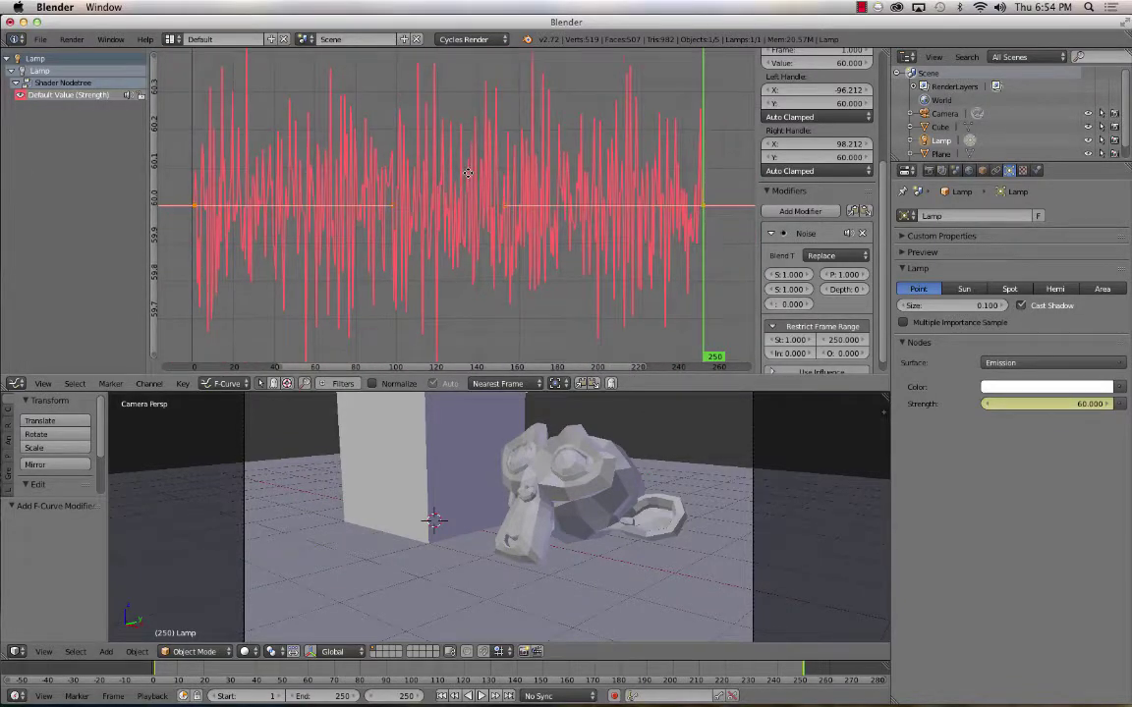
{"action": "scroll", "coordinate": [467, 173], "scroll_direction": "up", "scroll_amount": 1}
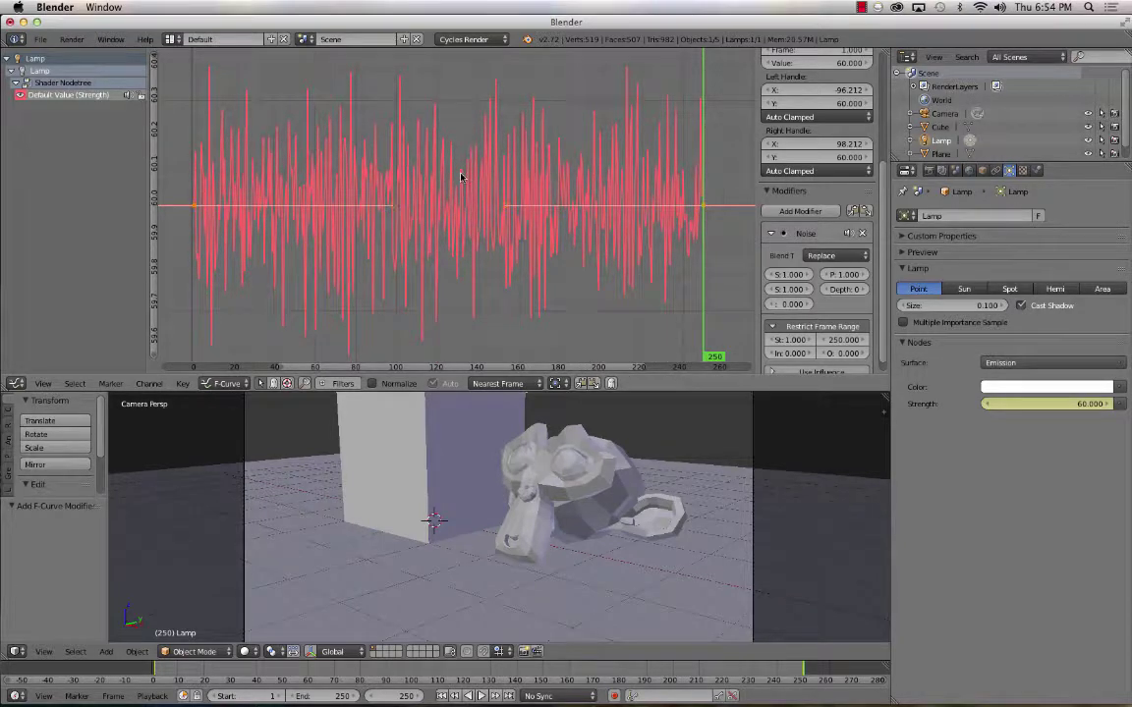
{"action": "left_click", "coordinate": [809, 256]}
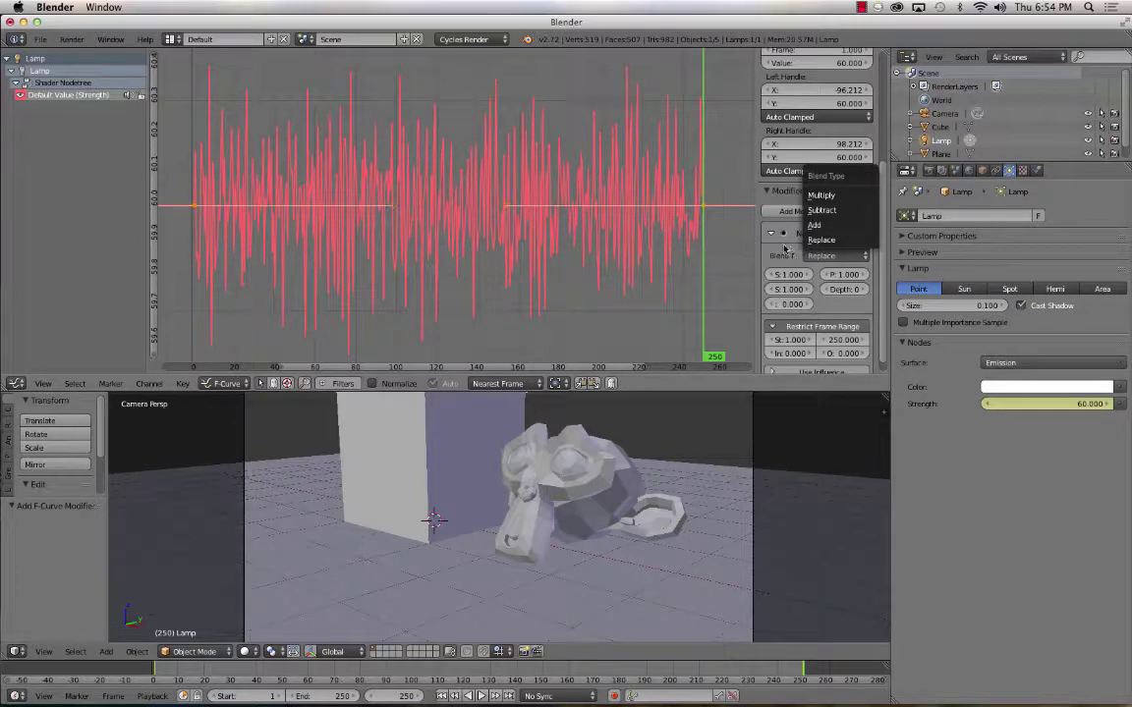
{"action": "left_click", "coordinate": [822, 239]}
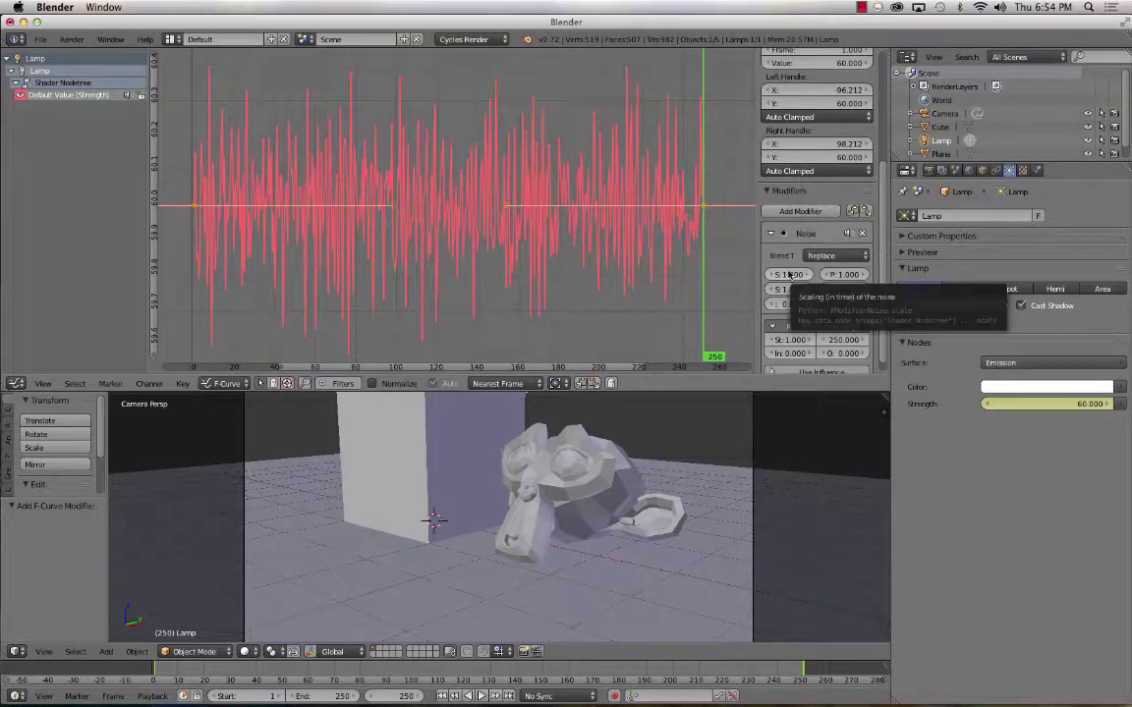
Set the Noise modifier's scale to 3.5, phase to 6.3 and strength to 0.2.
{"action": "left_click_drag", "start_coordinate": [786, 275], "coordinate": [845, 275]}
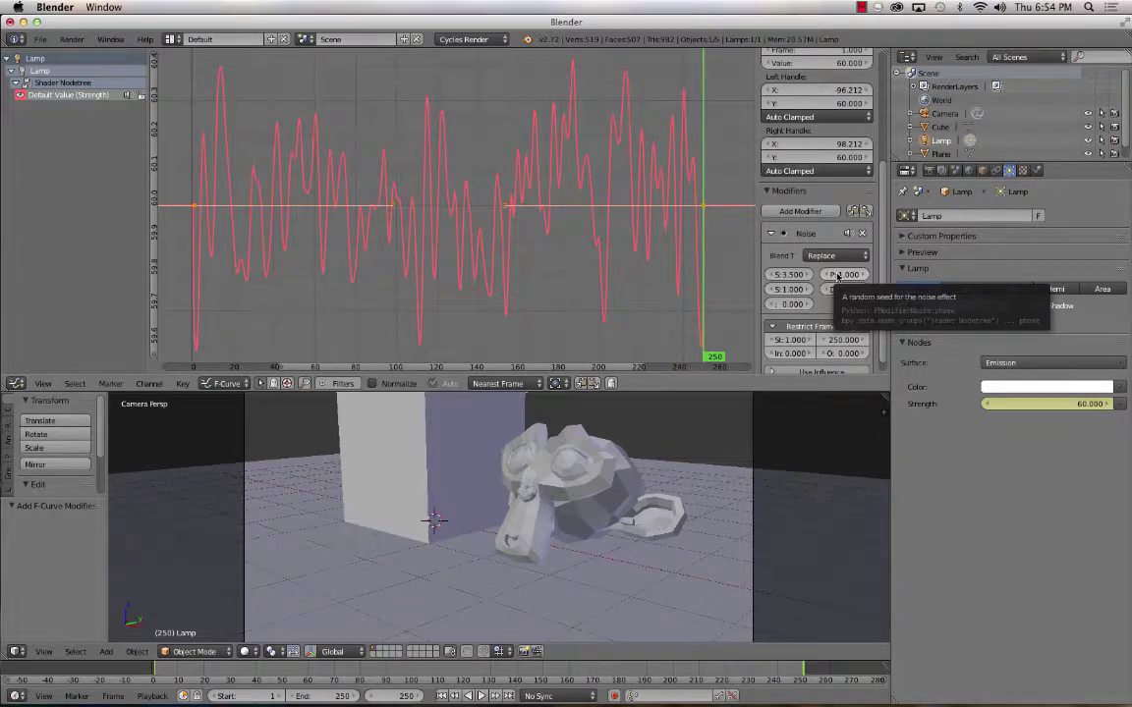
{"action": "left_click_drag", "start_coordinate": [838, 276], "coordinate": [881, 276]}
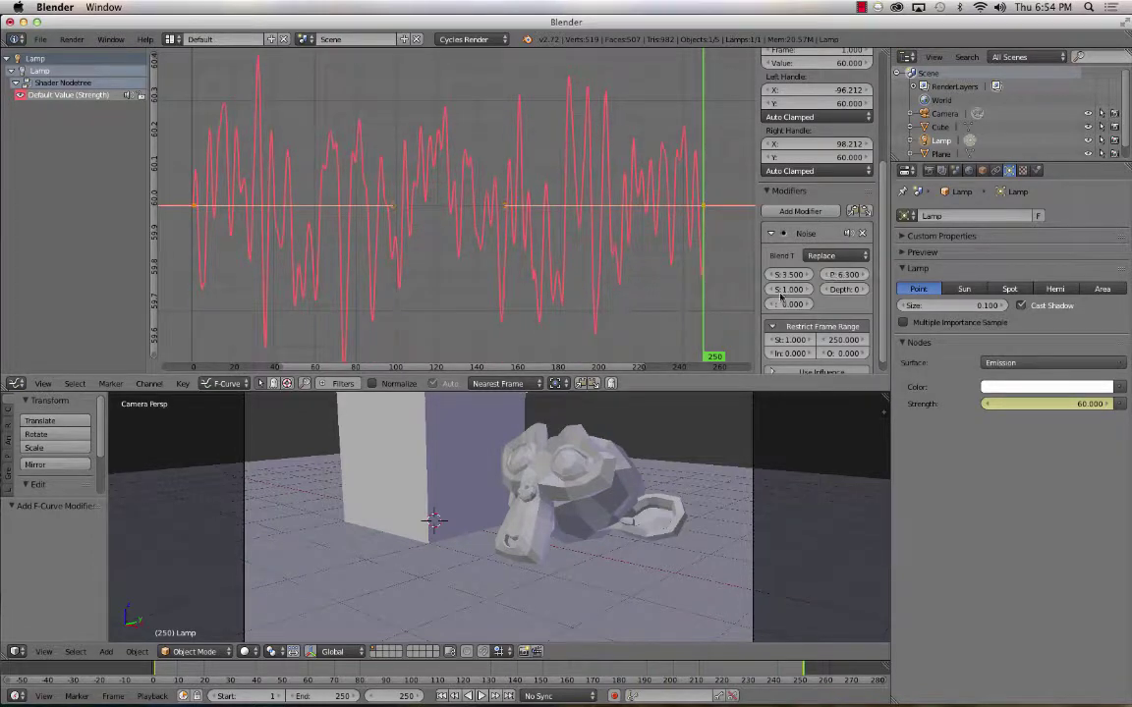
{"action": "mouse_move", "coordinate": [781, 293]}
{"action": "left_mouse_down"}
{"action": "mouse_move", "coordinate": [792, 294]}
{"action": "mouse_move", "coordinate": [765, 289]}
{"action": "mouse_move", "coordinate": [774, 289]}
{"action": "left_mouse_up"}
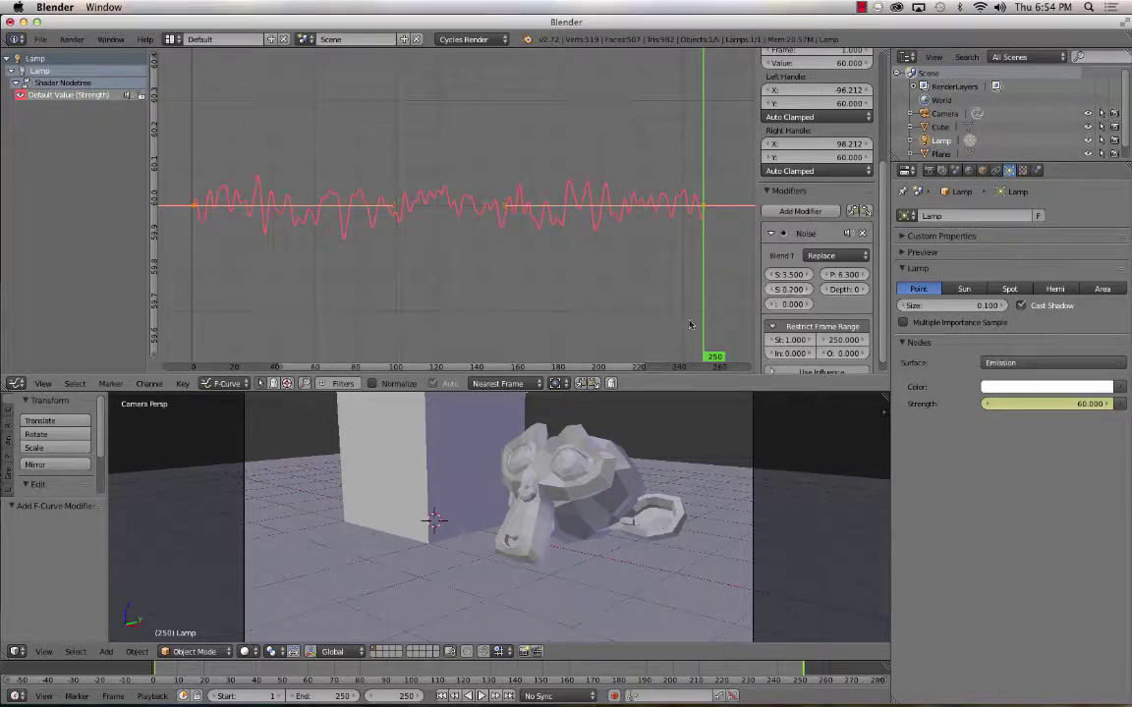
Try Texture and then Material viewport shading on the camera view, and briefly play the animation.
{"action": "left_click", "coordinate": [246, 651]}
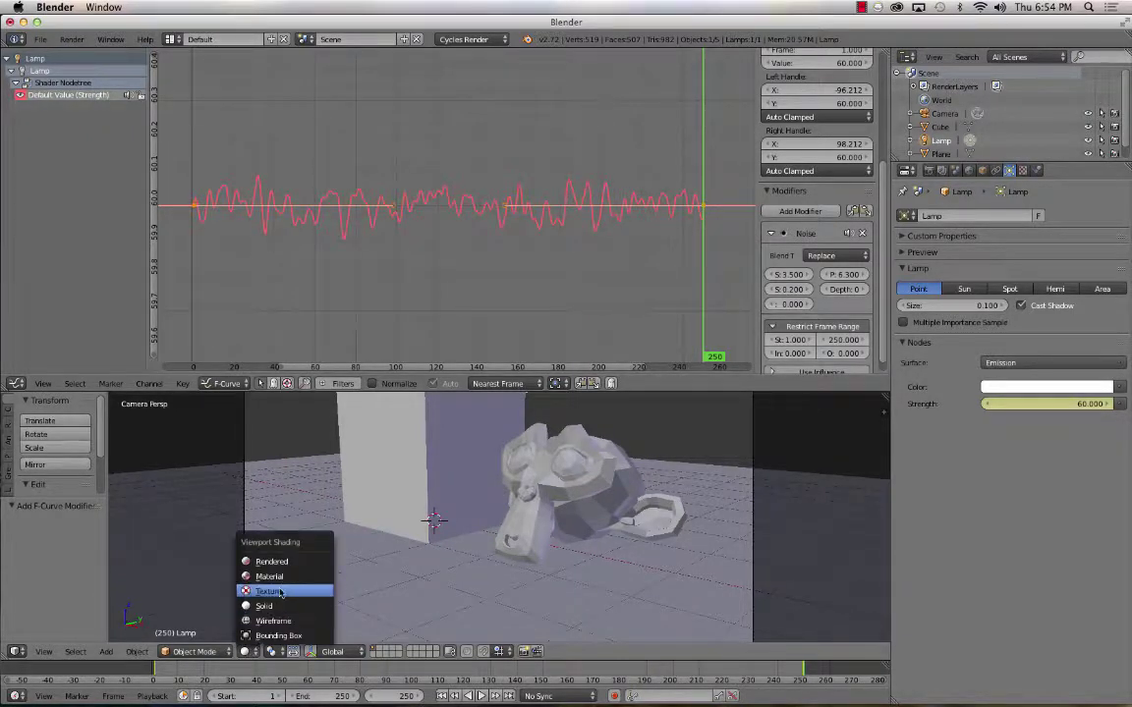
{"action": "left_click", "coordinate": [267, 591]}
{"action": "scroll", "coordinate": [454, 526], "scroll_direction": "down", "scroll_amount": 6}
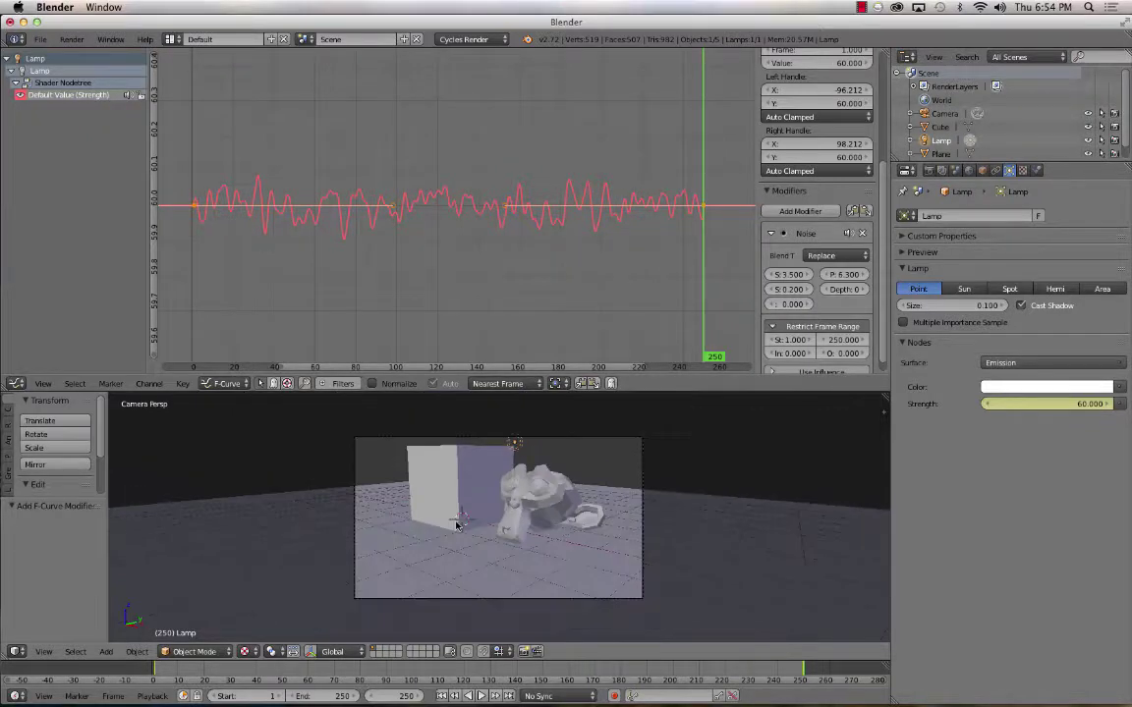
{"action": "scroll", "coordinate": [456, 526], "scroll_direction": "up", "scroll_amount": 4}
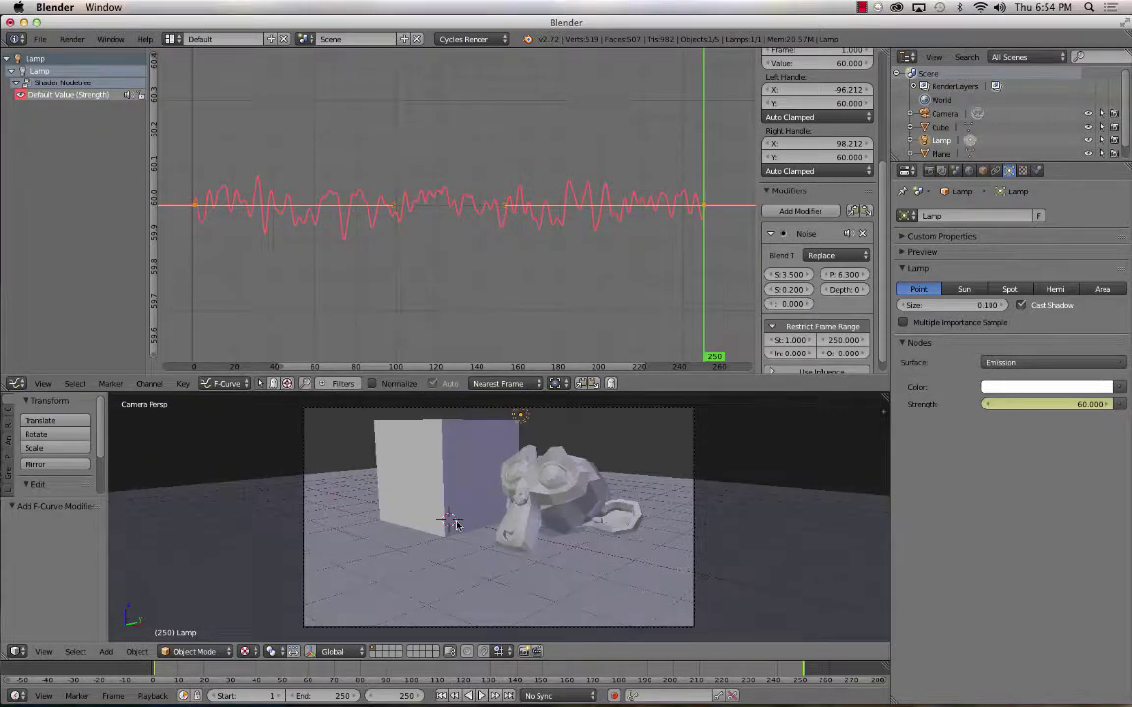
{"action": "left_click", "coordinate": [247, 652]}
{"action": "left_click", "coordinate": [288, 583]}
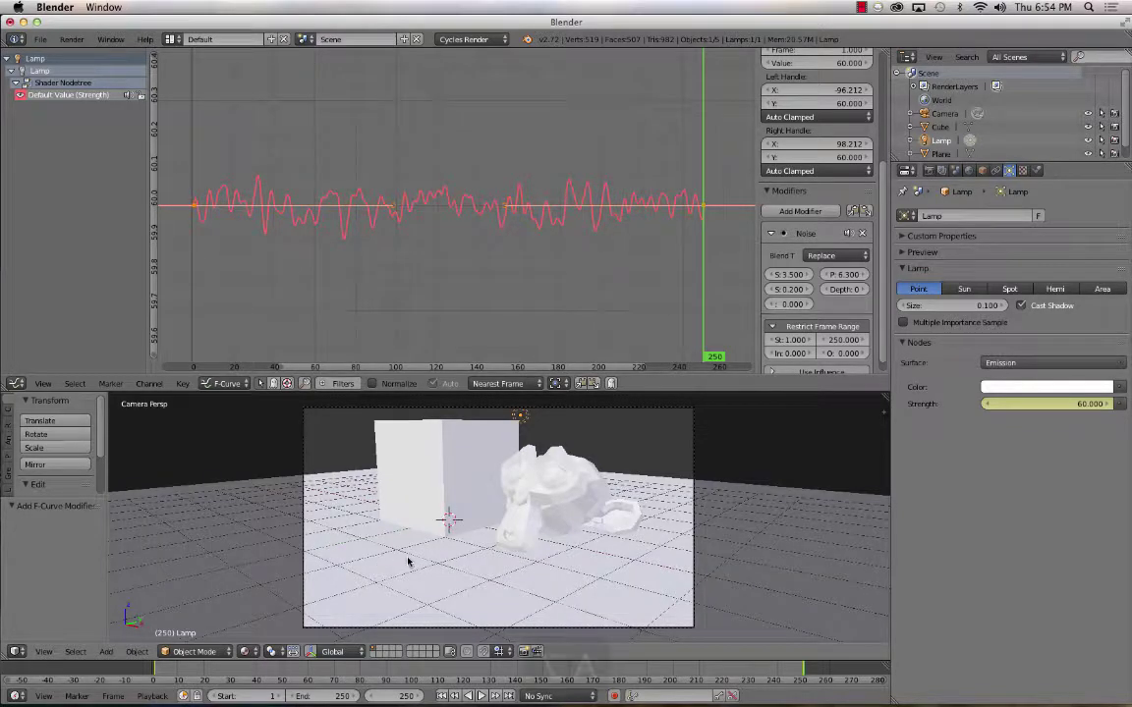
{"action": "key", "text": "alt+a"}
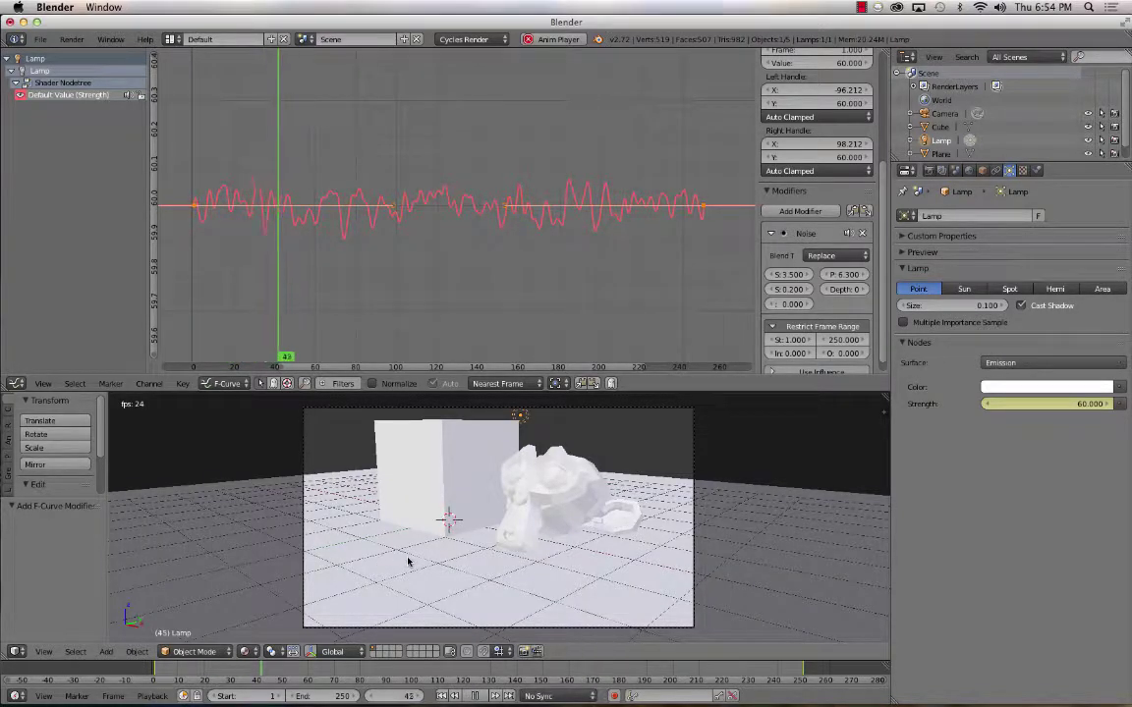
{"action": "key", "text": "alt+a"}
Switch the camera view to Rendered shading and play the animation to preview the lamp's flicker.
{"action": "key", "text": "shift+z"}
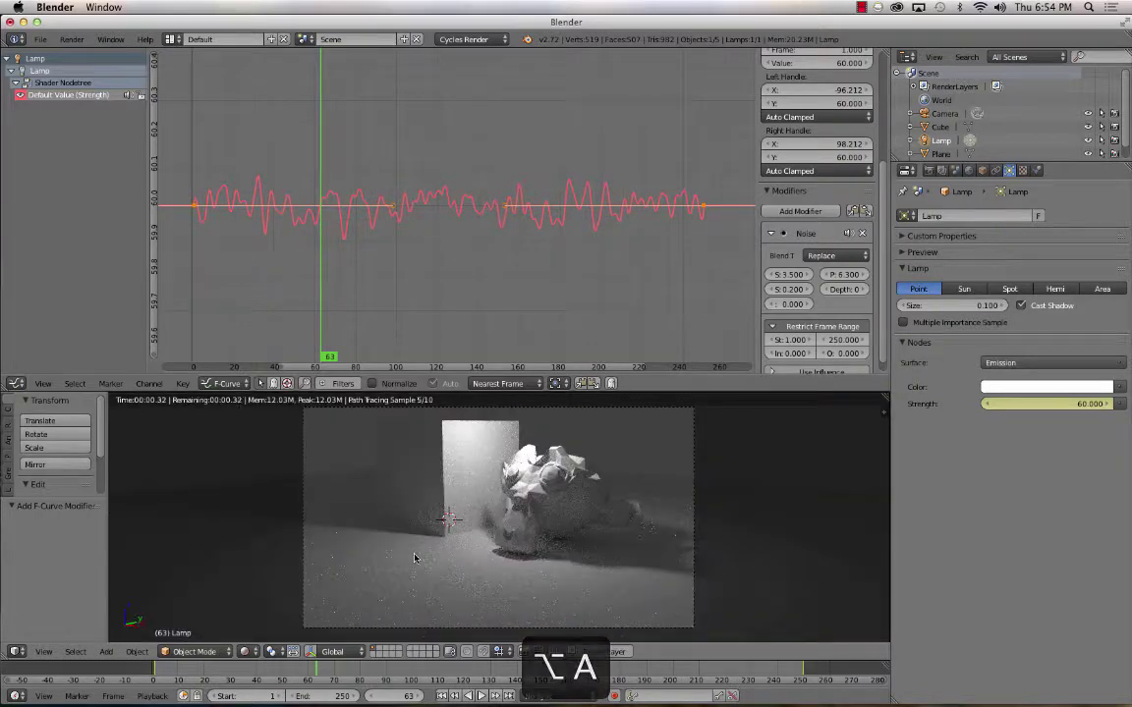
{"action": "key", "text": "alt+a"}
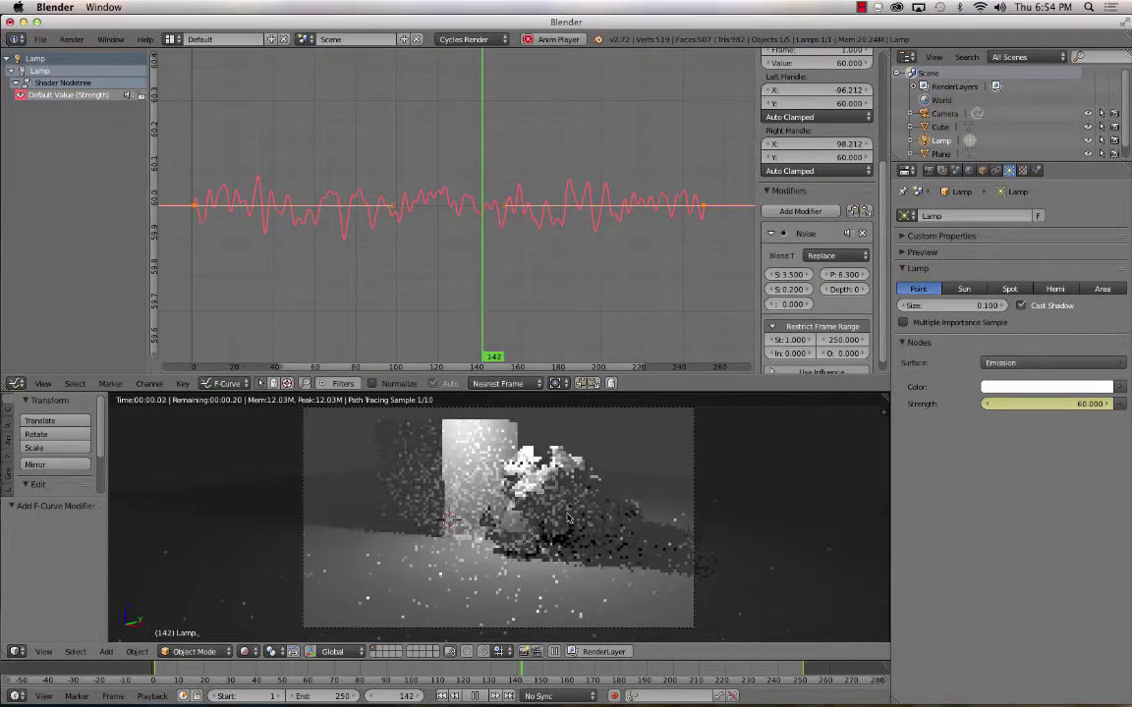
{"action": "key", "text": "alt+a"}
Set the Noise modifier's strength to 0.6 and replay the rendered preview from frame 3.
{"action": "left_click_drag", "start_coordinate": [789, 290], "coordinate": [828, 290]}
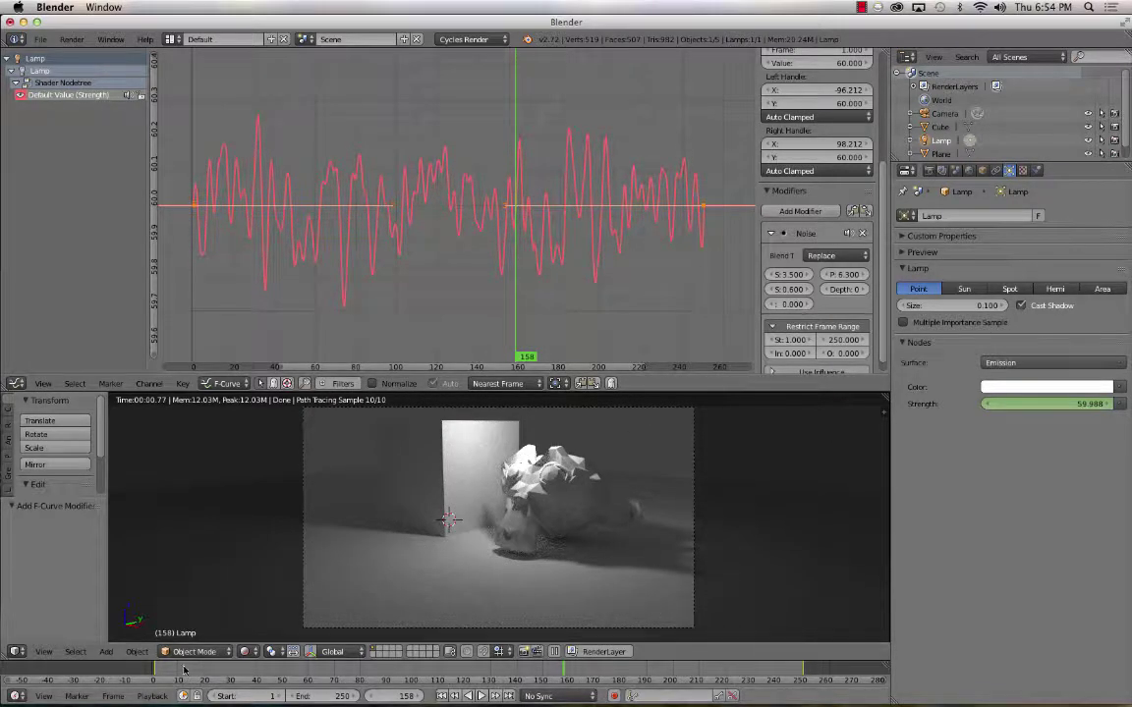
{"action": "left_click_drag", "start_coordinate": [169, 670], "coordinate": [156, 670]}
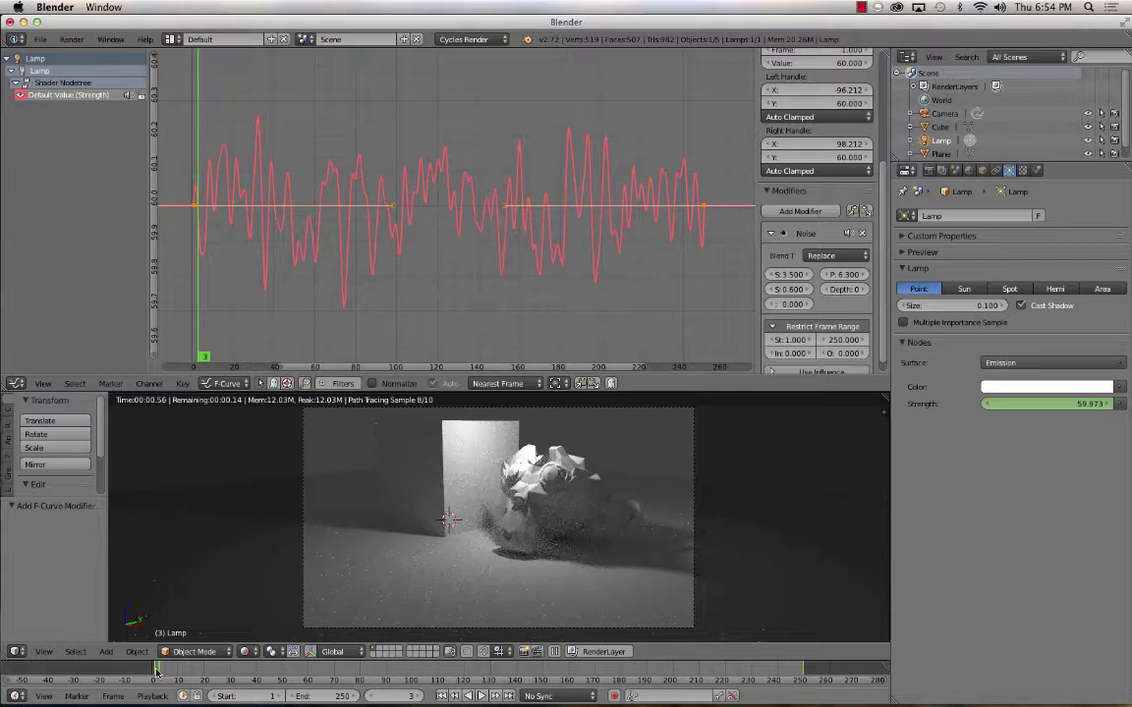
{"action": "key", "text": "alt+a"}
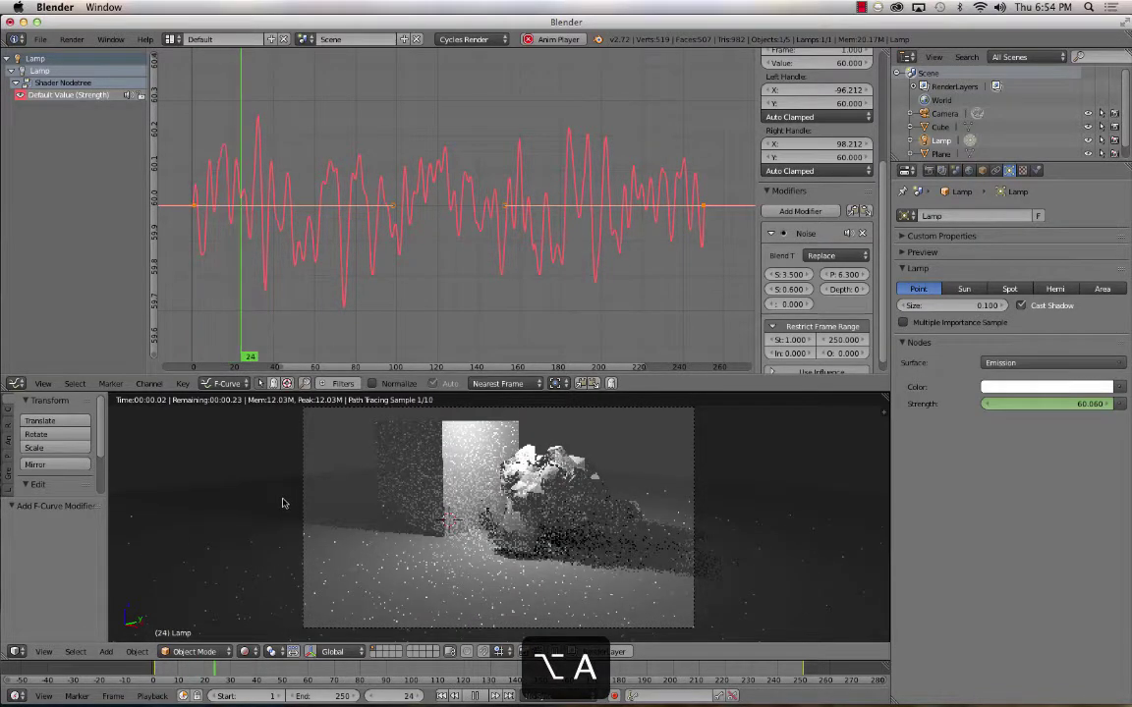
{"action": "key", "text": "alt+a"}
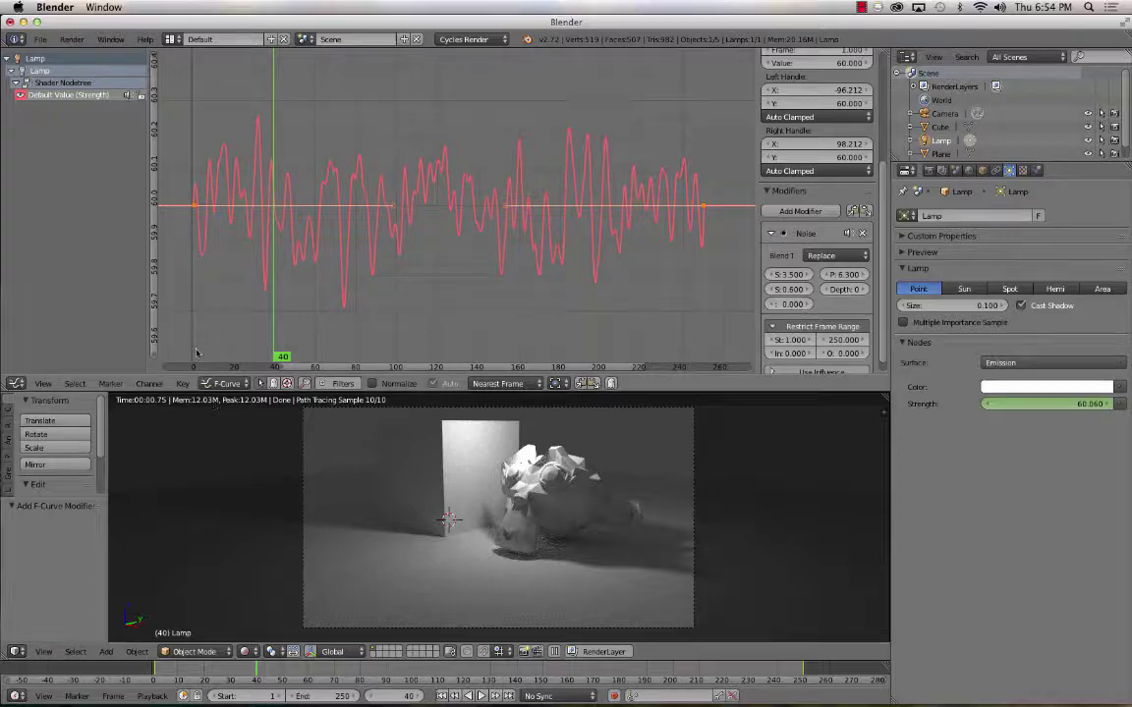
Scrub along the Strength curve to frame 32 and on to frame 56 to compare the lamp's brightness.
{"action": "left_click_drag", "start_coordinate": [260, 257], "coordinate": [258, 290]}
{"action": "left_click", "coordinate": [261, 281]}
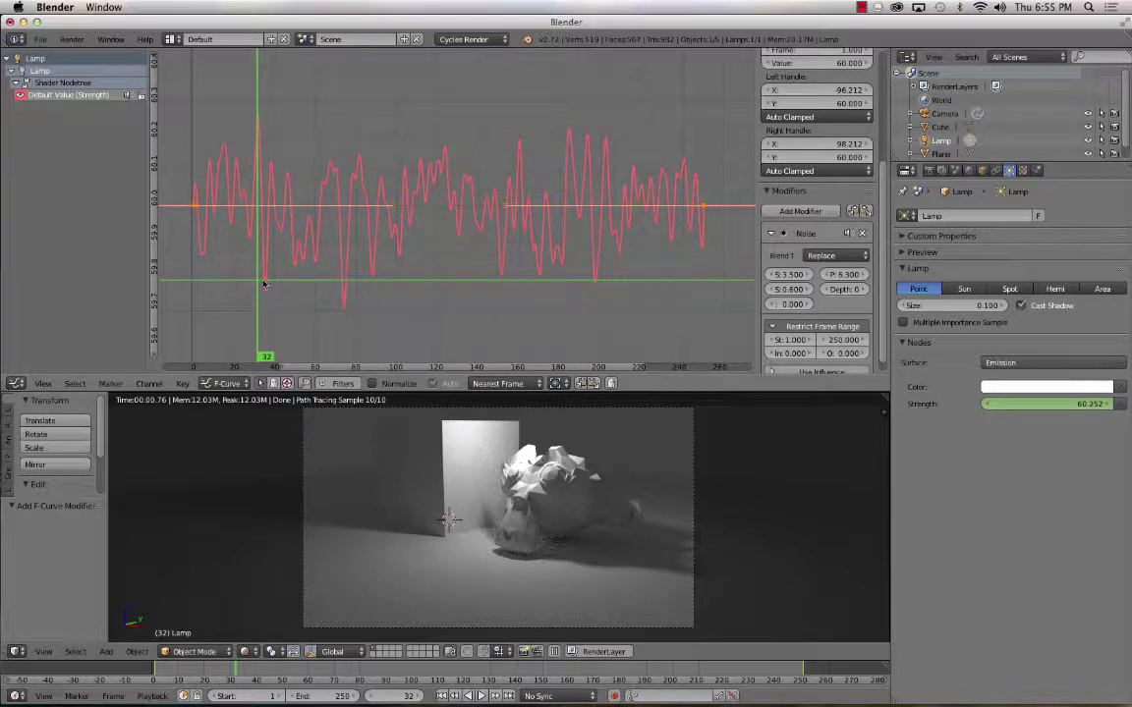
{"action": "left_click_drag", "start_coordinate": [261, 298], "coordinate": [307, 301]}
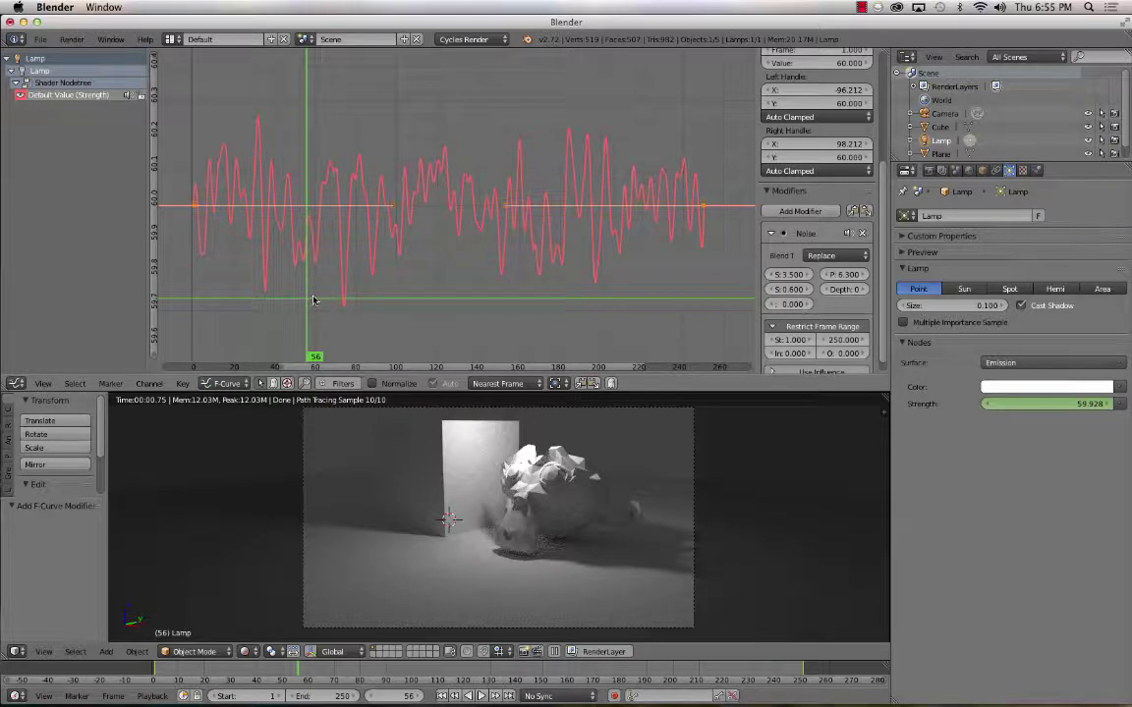
{"action": "key", "text": "shift+super+2"}
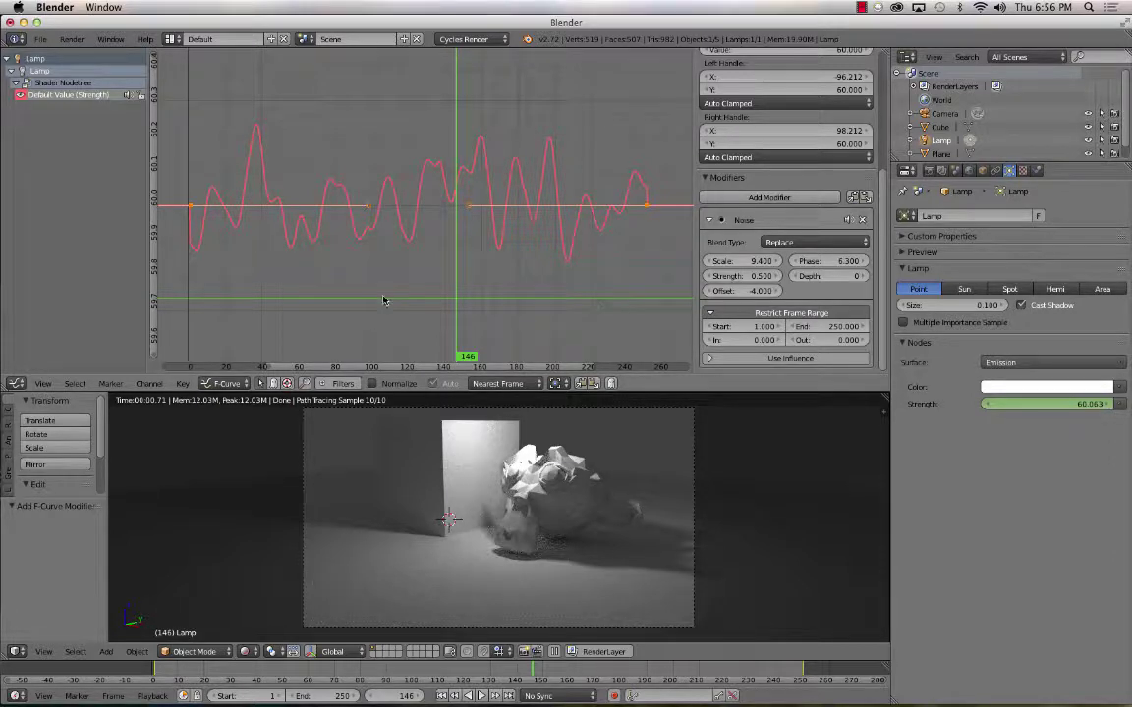
Set the Noise modifier's strength to 22.9 and play the rendered preview from the start of the animation.
{"action": "middle_click_drag", "start_coordinate": [397, 248], "coordinate": [348, 328], "text": "ctrl"}
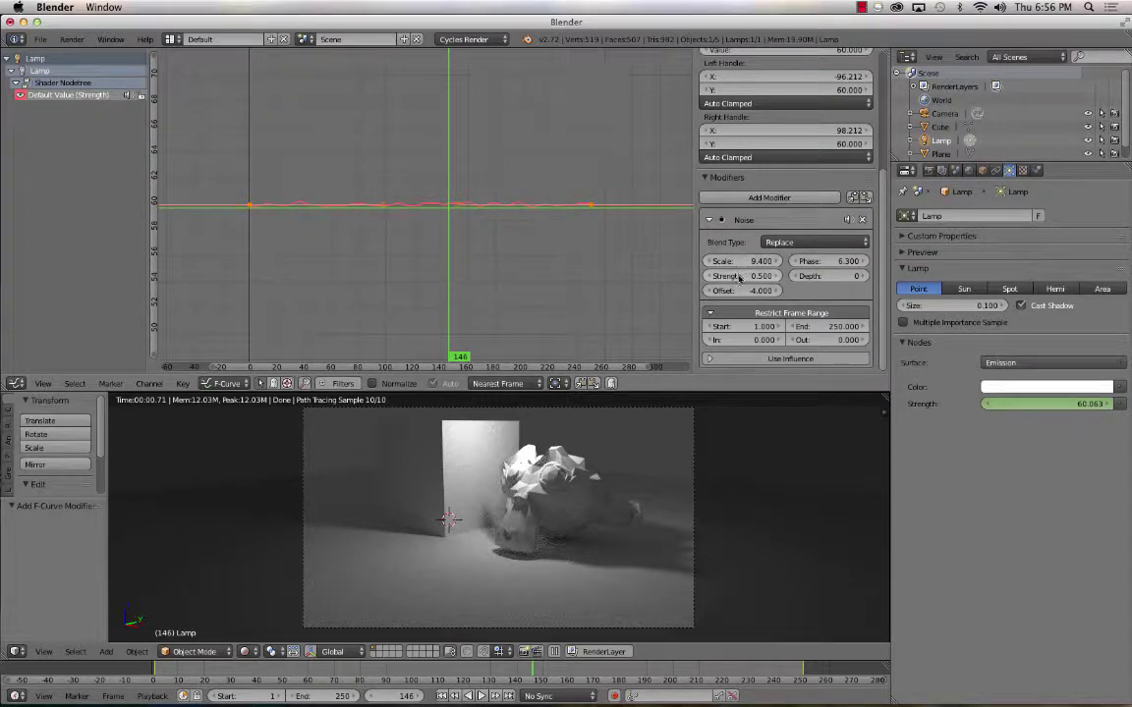
{"action": "left_click_drag", "start_coordinate": [739, 280], "coordinate": [874, 279]}
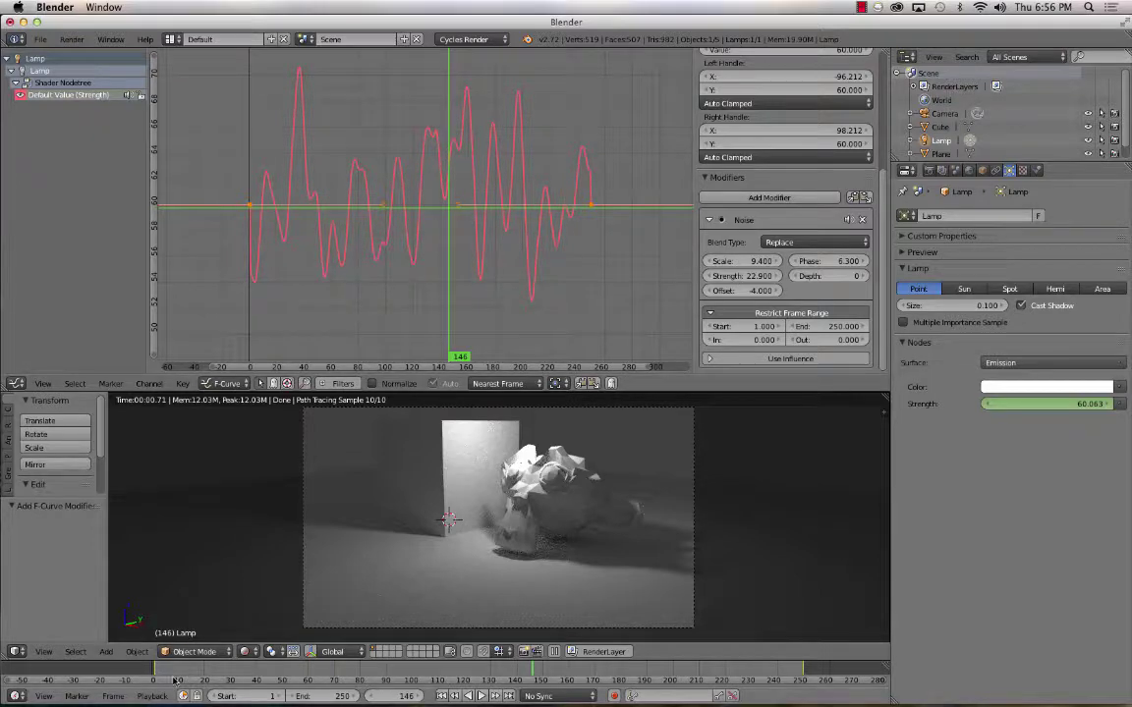
{"action": "key", "text": "shift+Left"}
{"action": "key", "text": "alt+a"}
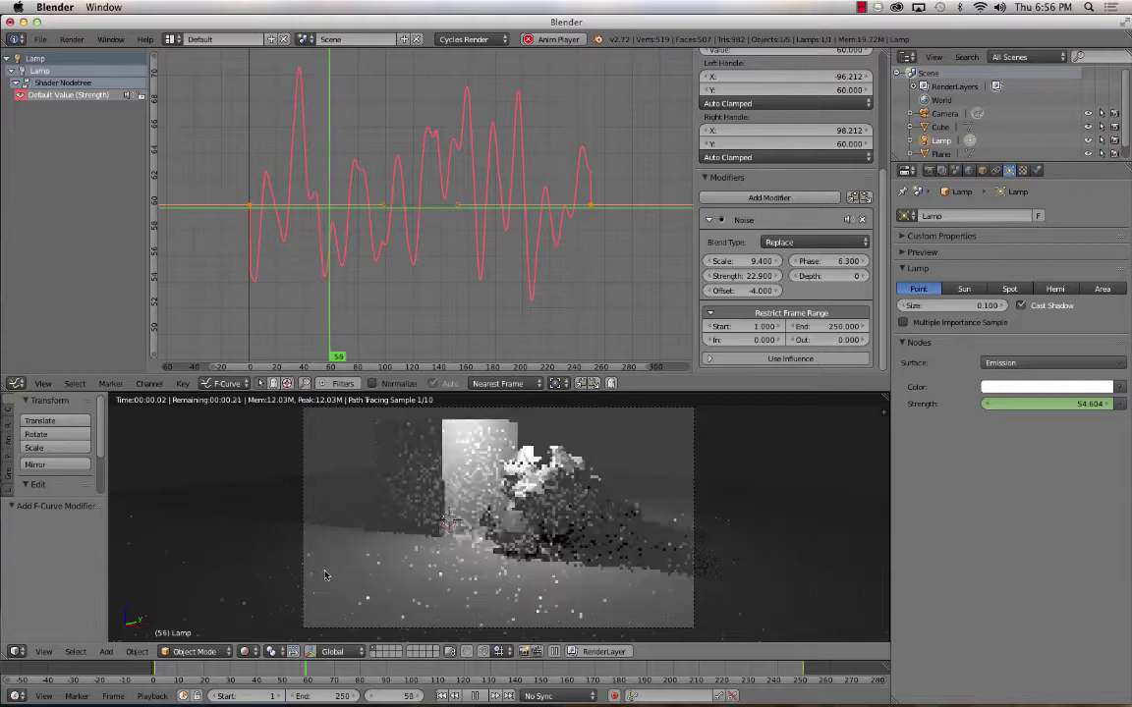
{"action": "key", "text": "alt+a"}
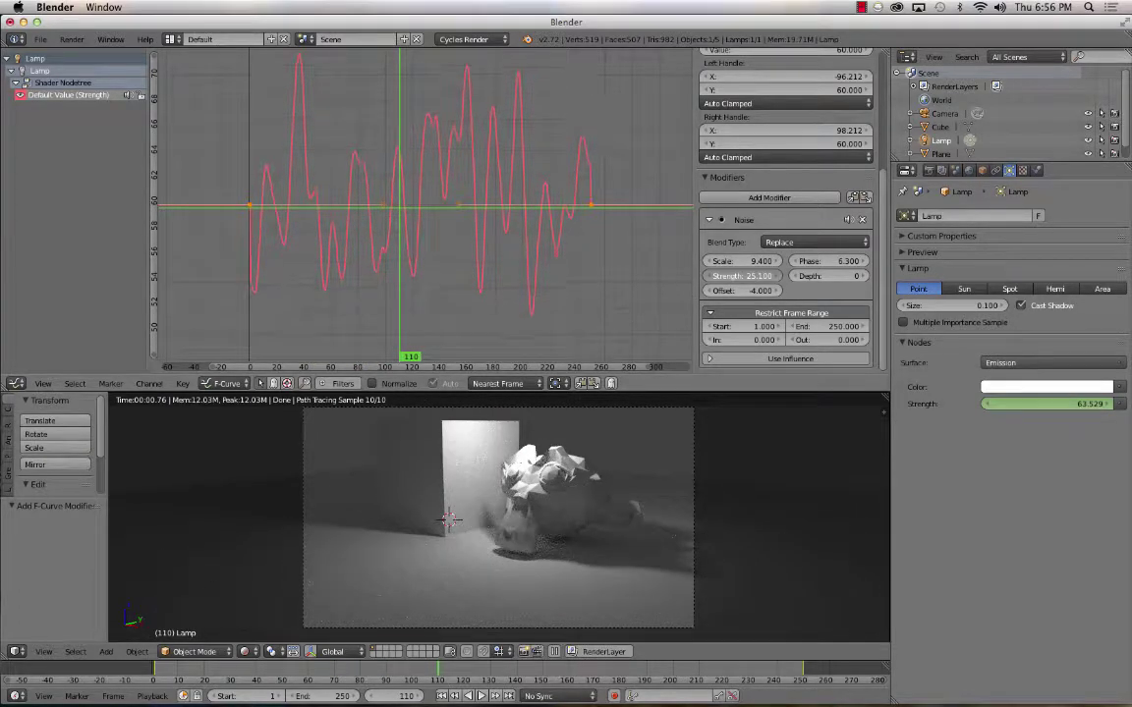
Set the Noise modifier's strength to 70.5 and replay the rendered preview from frame 3.
{"action": "left_click_drag", "start_coordinate": [742, 276], "coordinate": [751, 279]}
{"action": "left_click", "coordinate": [162, 671]}
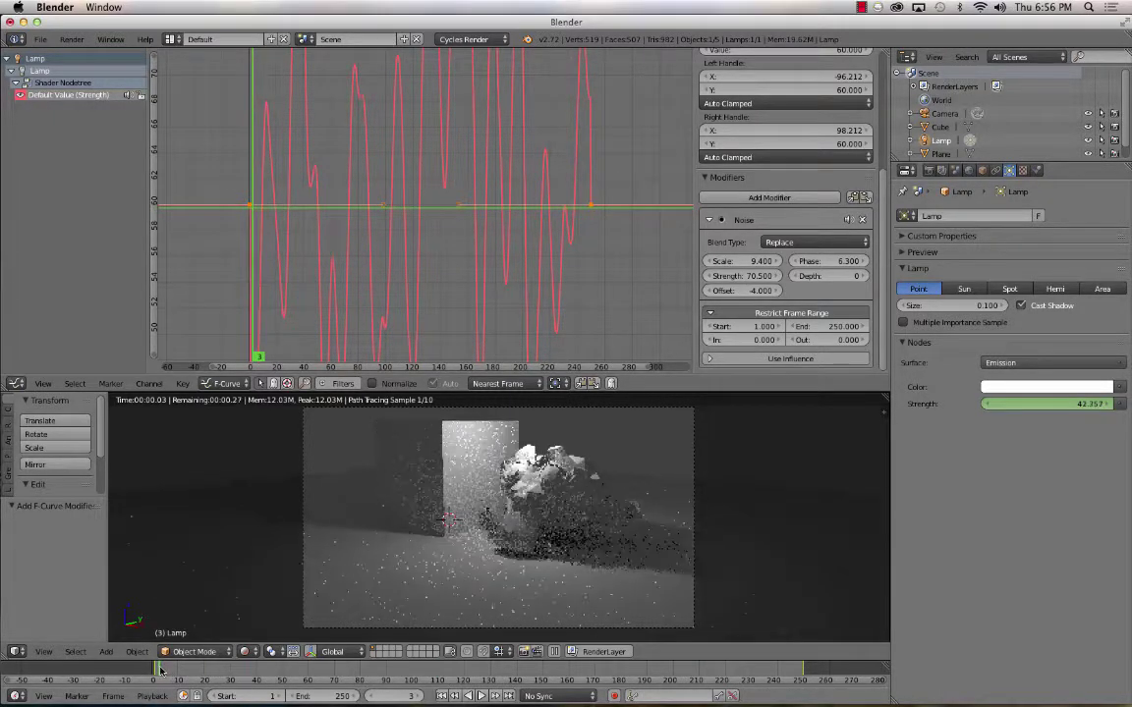
{"action": "key", "text": "alt+a"}
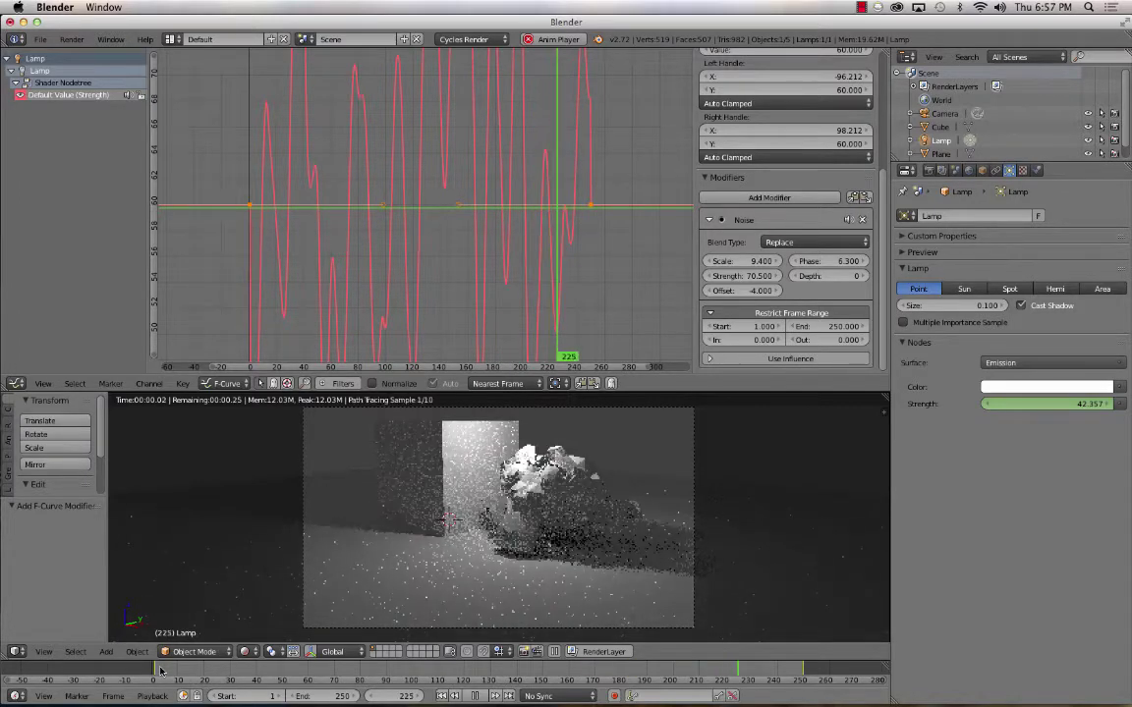
{"action": "key", "text": "alt+a"}
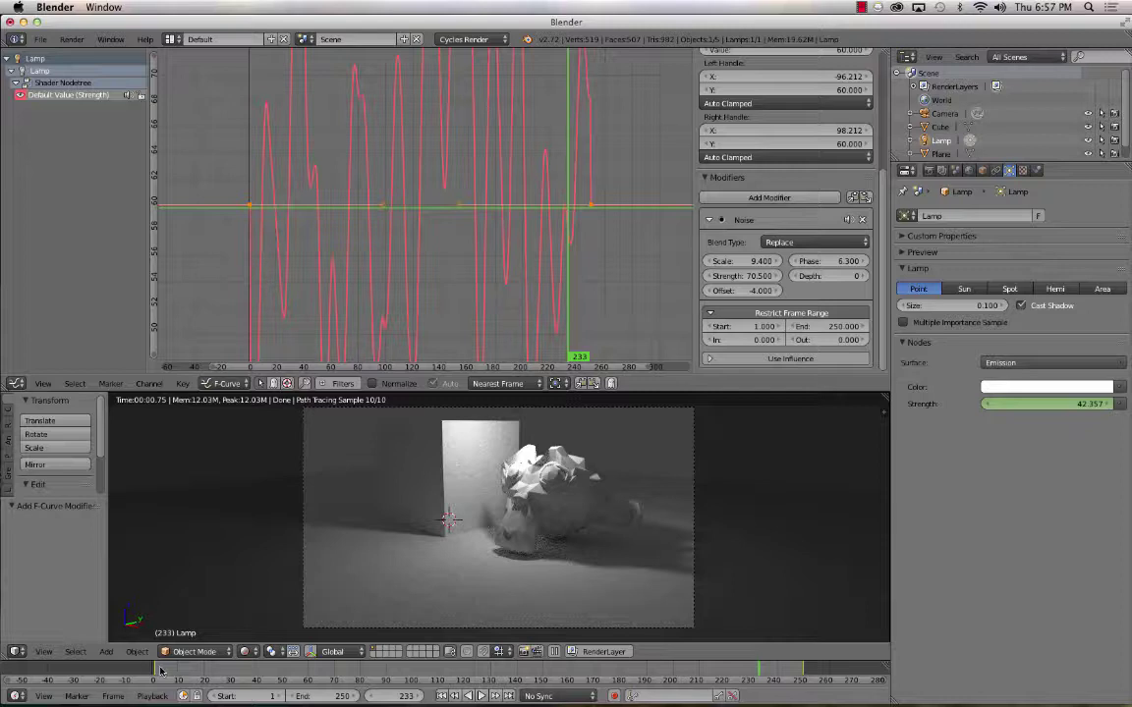
Zoom out the Graph Editor to examine the full height of the lamp's noisy Strength curve.
{"action": "scroll", "coordinate": [462, 296], "scroll_direction": "down", "scroll_amount": 4}
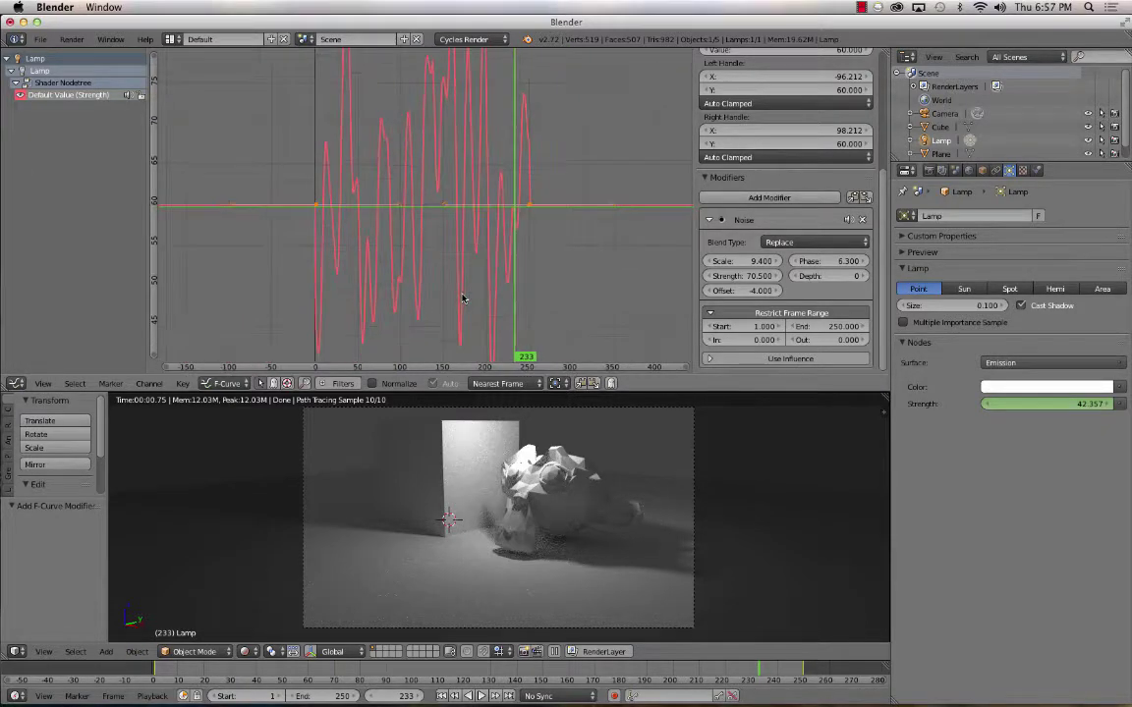
{"action": "scroll", "coordinate": [462, 298], "scroll_direction": "up", "scroll_amount": 2}
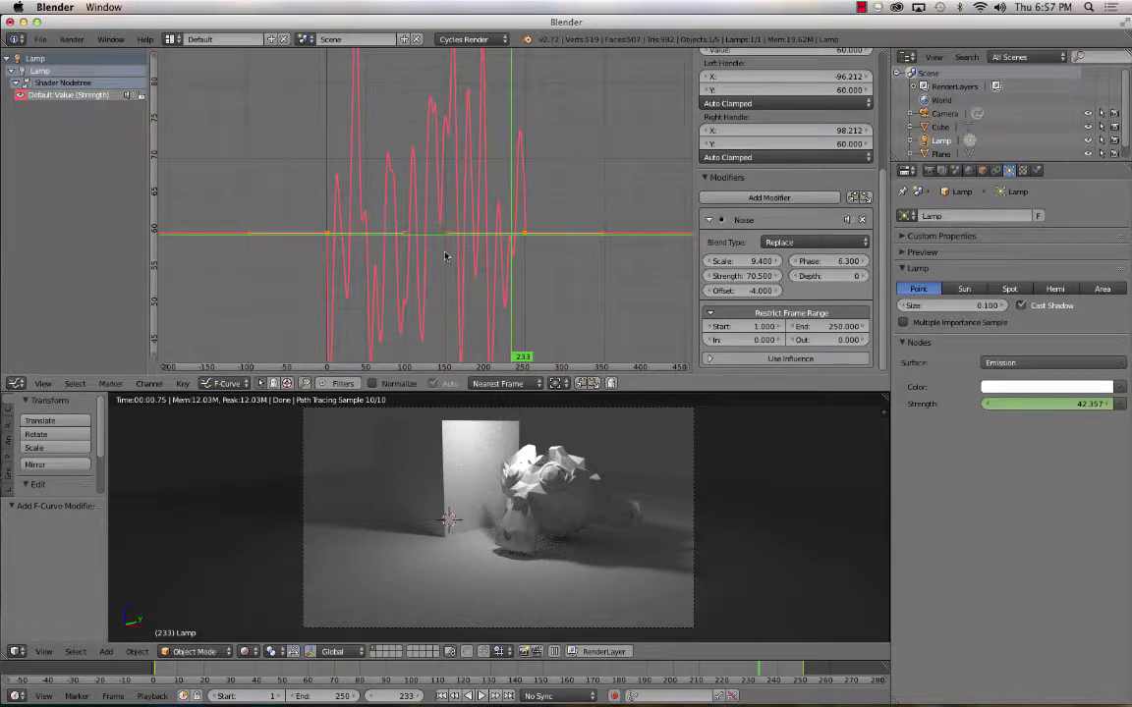
{"action": "middle_click_drag", "start_coordinate": [429, 206], "coordinate": [441, 254], "text": "ctrl"}
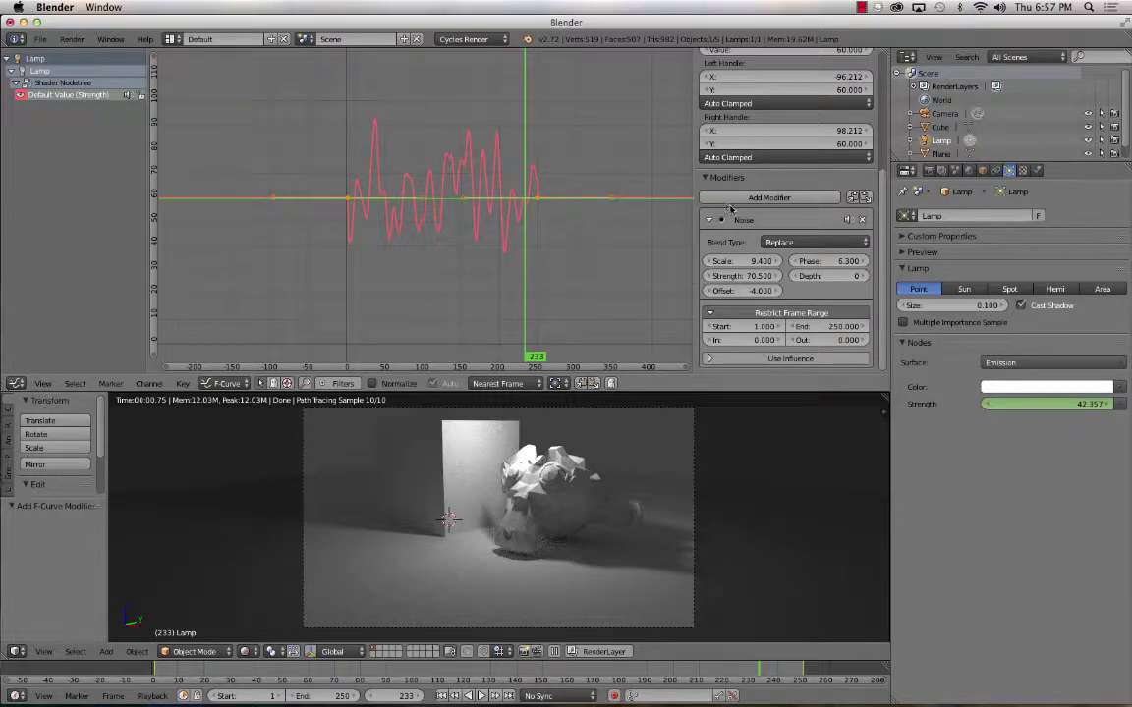
{"action": "scroll", "coordinate": [727, 216], "scroll_direction": "up", "scroll_amount": 3}
{"action": "scroll", "coordinate": [731, 206], "scroll_direction": "down", "scroll_amount": 3}
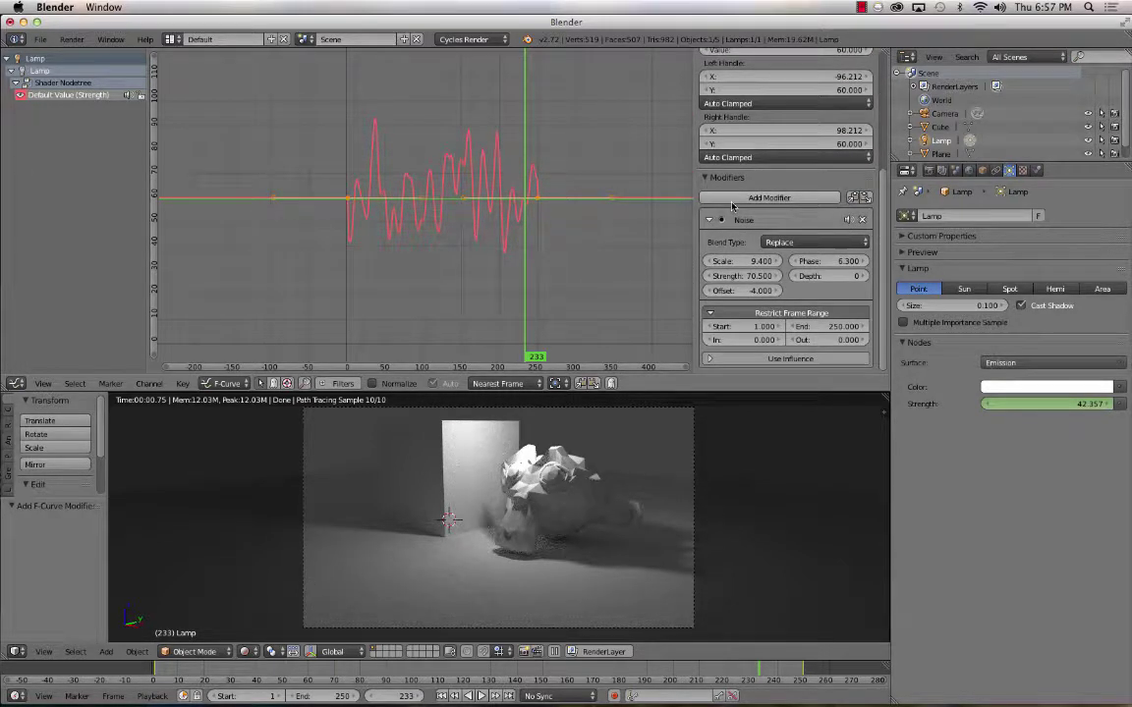